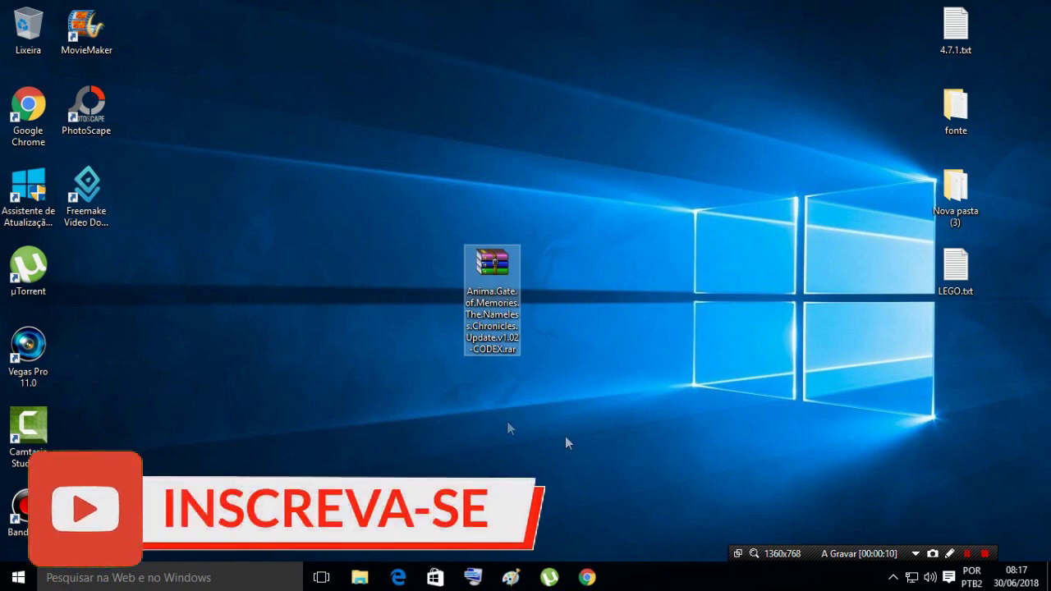
{"action": "left_click", "coordinate": [430, 407]}
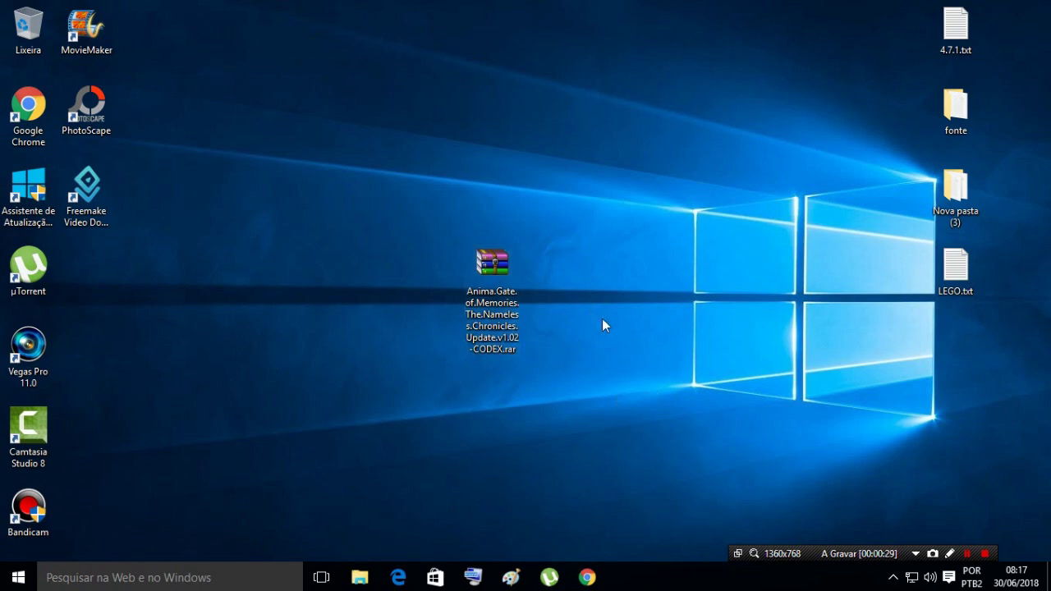
{"action": "left_click", "coordinate": [500, 315]}
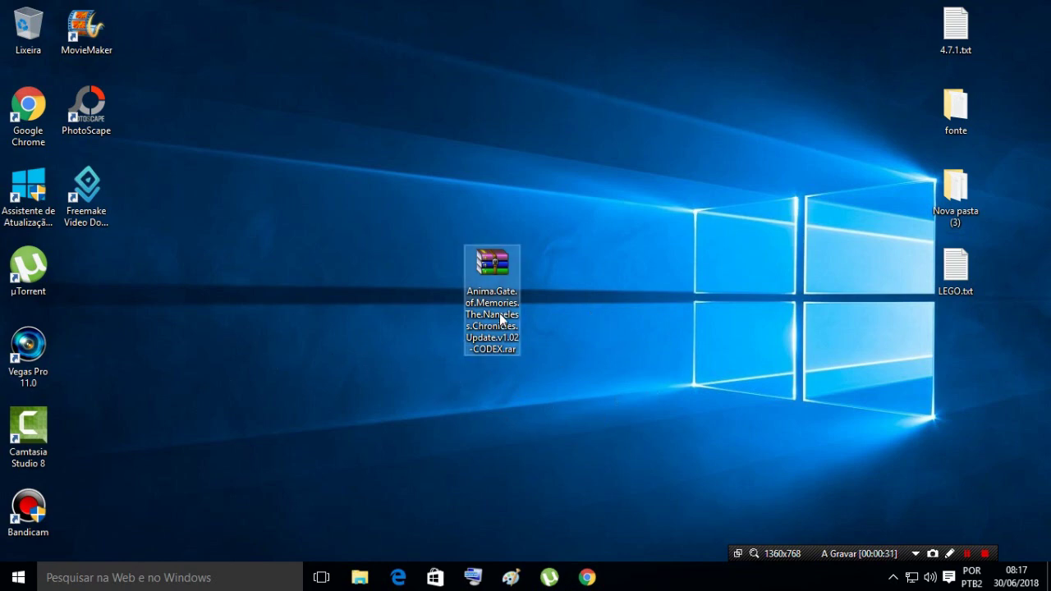
{"action": "left_click", "coordinate": [495, 235]}
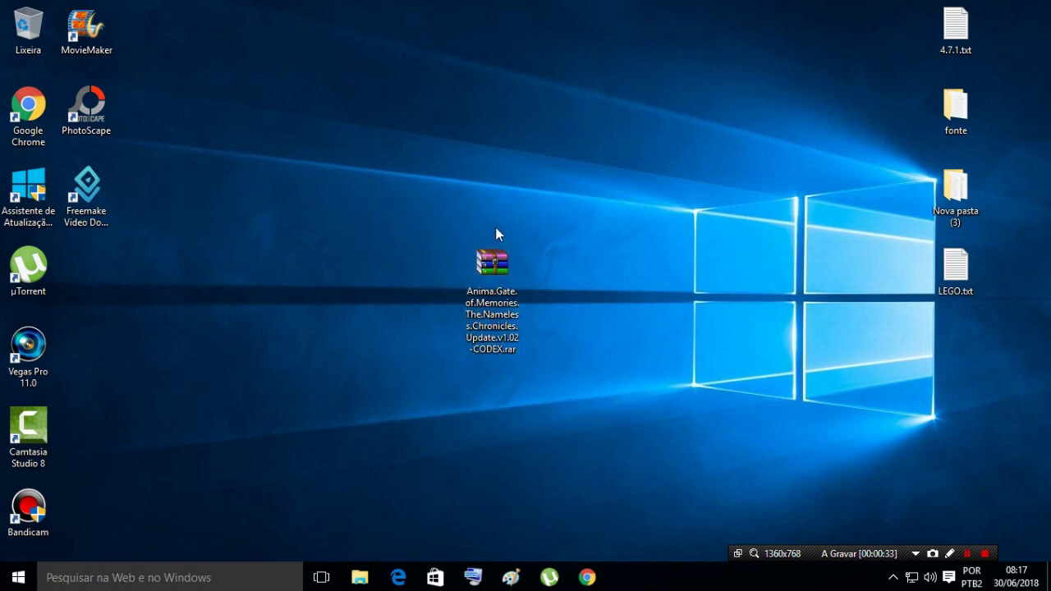
{"action": "left_click", "coordinate": [485, 348]}
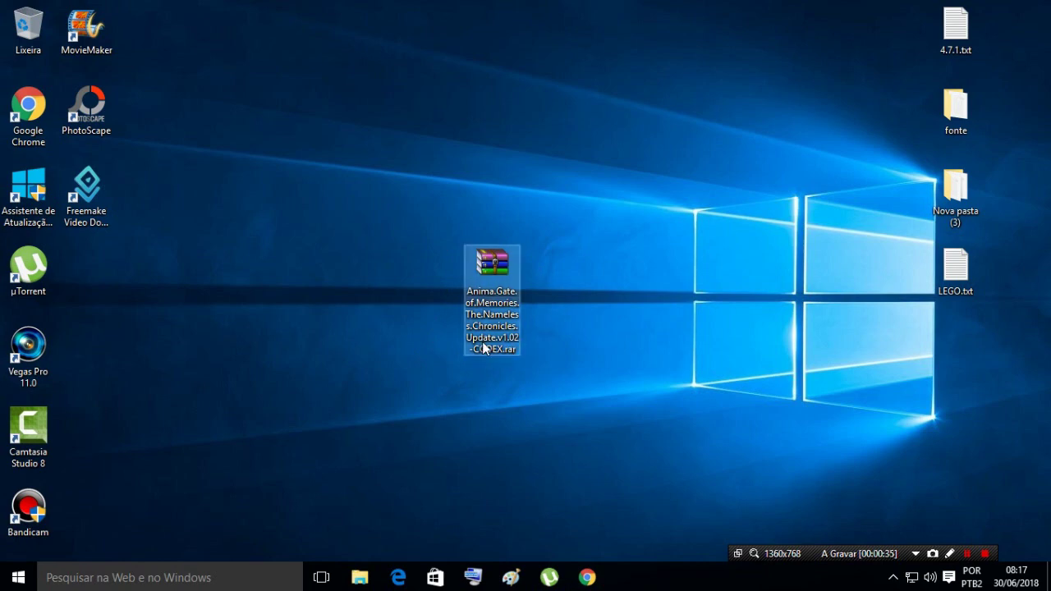
{"action": "left_click", "coordinate": [397, 398]}
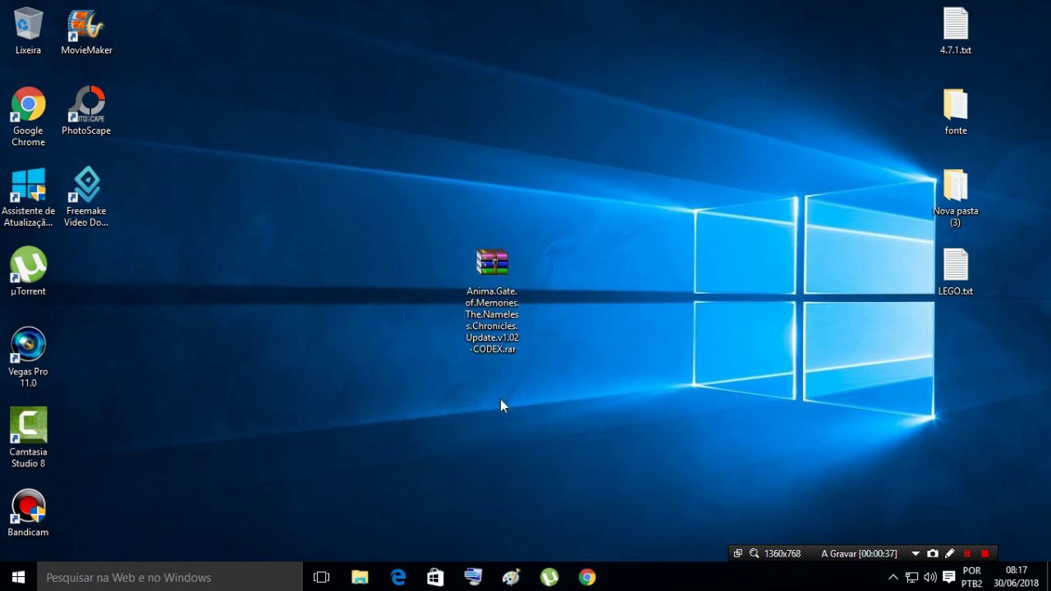
{"action": "left_click", "coordinate": [491, 347]}
{"action": "left_click", "coordinate": [446, 443]}
{"action": "left_click", "coordinate": [108, 203]}
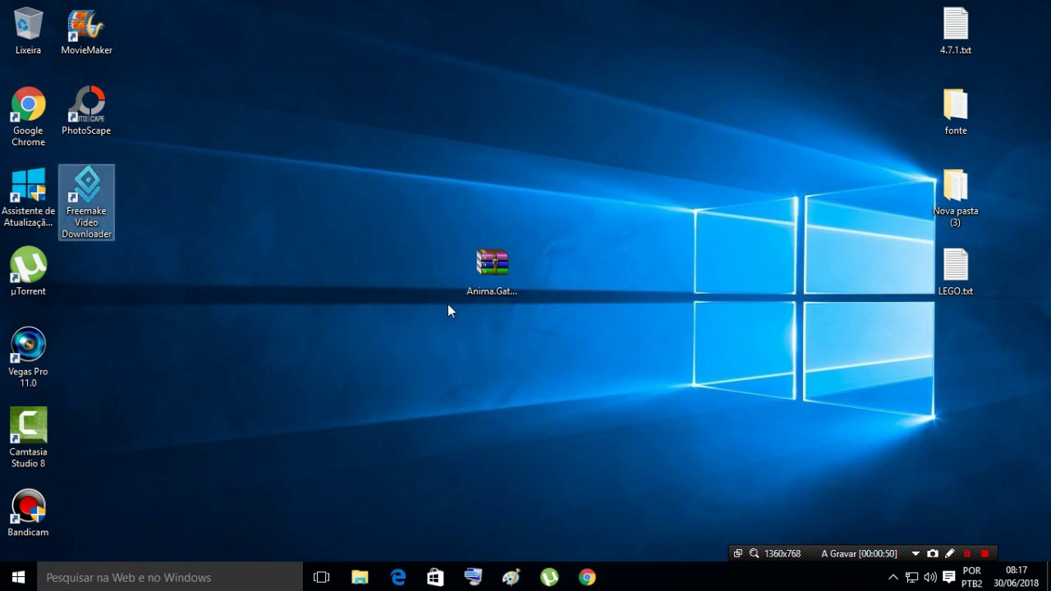
{"action": "left_click", "coordinate": [483, 286]}
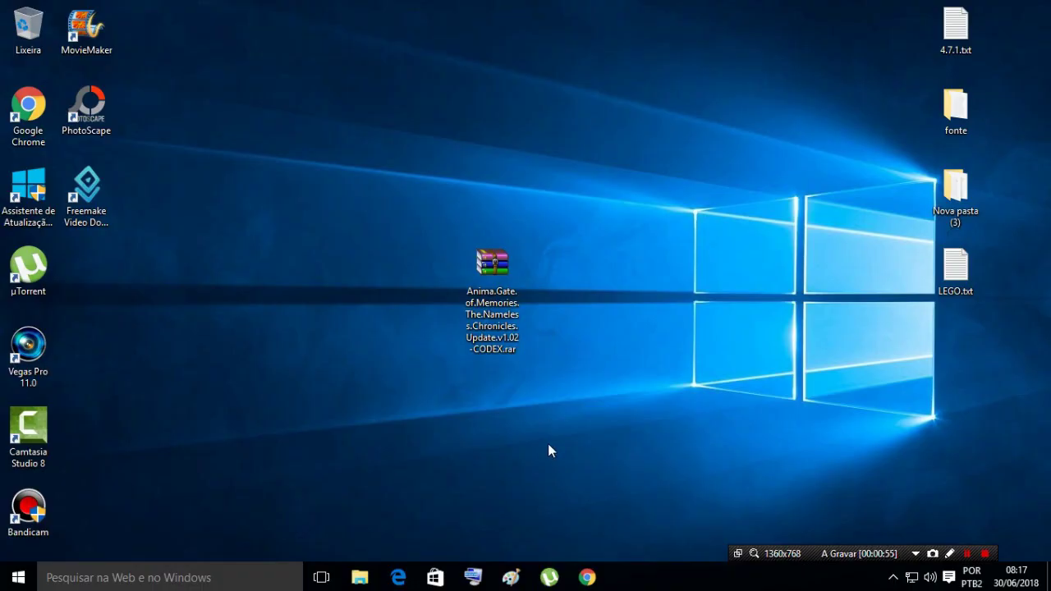
{"action": "left_click", "coordinate": [512, 313]}
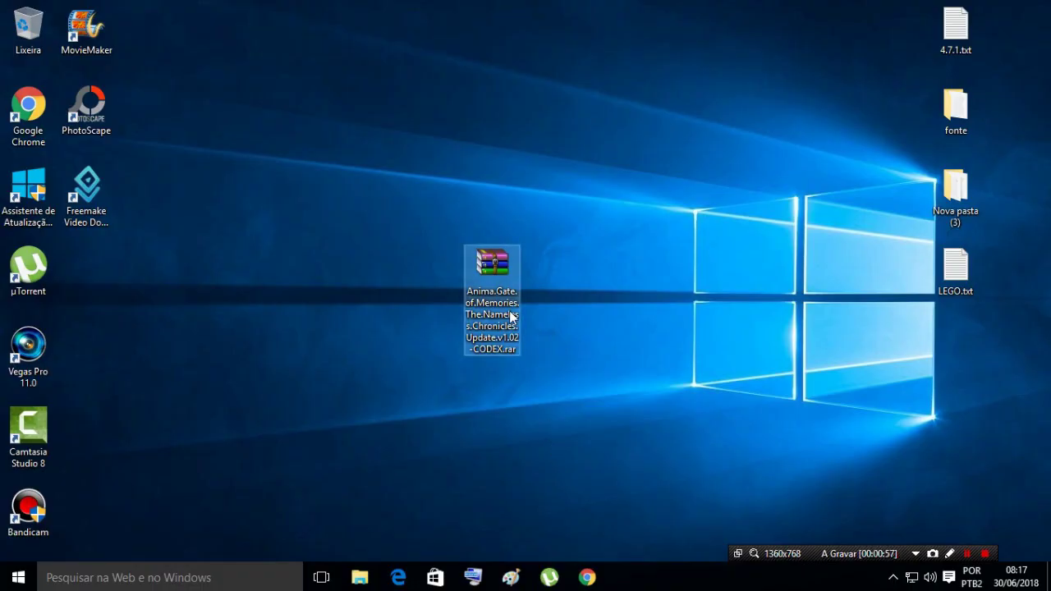
- Switch to Chrome and review the download and update links on the Anima Gate of Memories The Nameless Chronicles page
{"action": "left_click", "coordinate": [587, 577]}
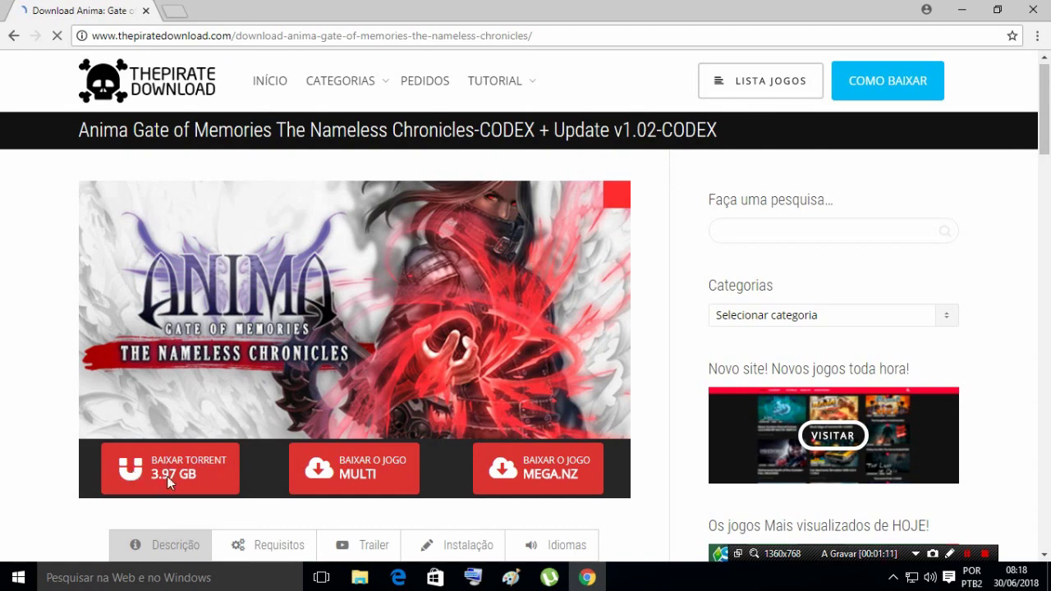
{"action": "scroll", "coordinate": [168, 468], "scroll_direction": "down", "scroll_amount": 6}
{"action": "scroll", "coordinate": [305, 414], "scroll_direction": "up", "scroll_amount": 4}
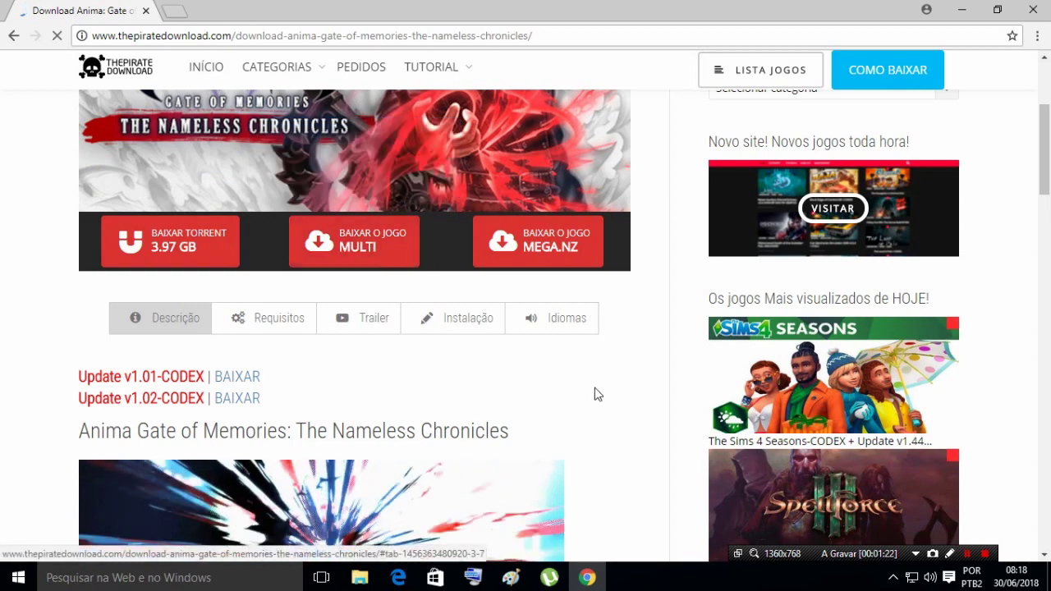
{"action": "scroll", "coordinate": [580, 403], "scroll_direction": "up", "scroll_amount": 1}
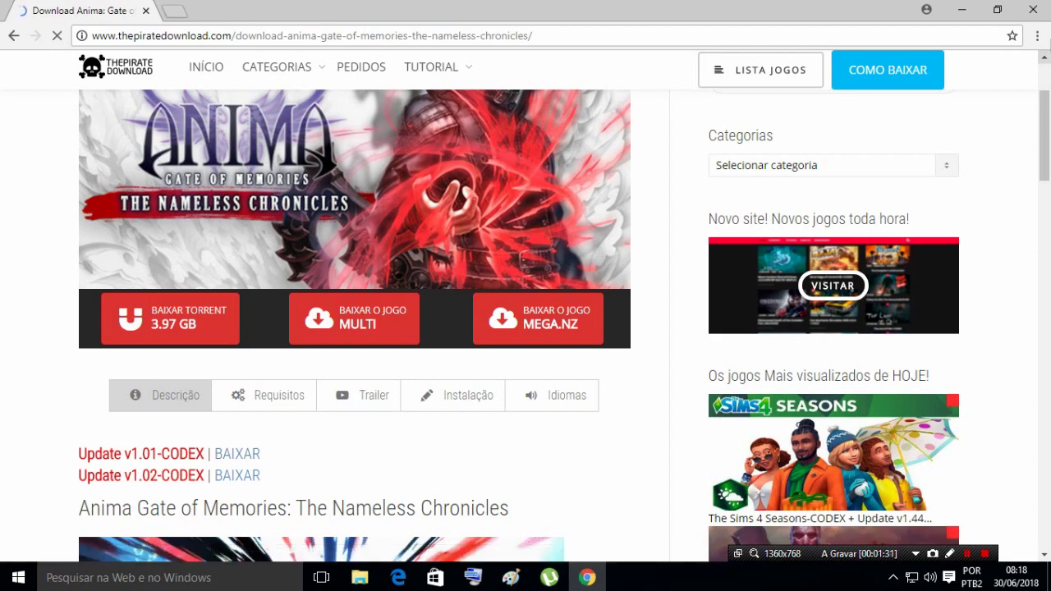
{"action": "left_click", "coordinate": [1027, 9]}
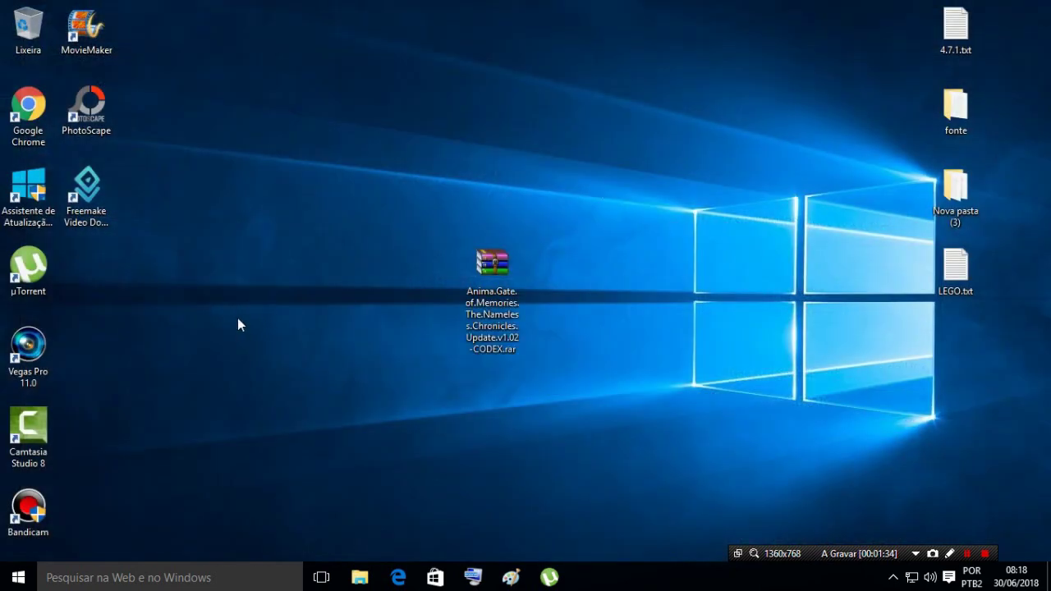
- Open the folder D:\Downloads\Tutorias\Anima.Gate.of.Memories.The.Nameless.Chronicles-CODEX in File Explorer
{"action": "left_click", "coordinate": [39, 47]}
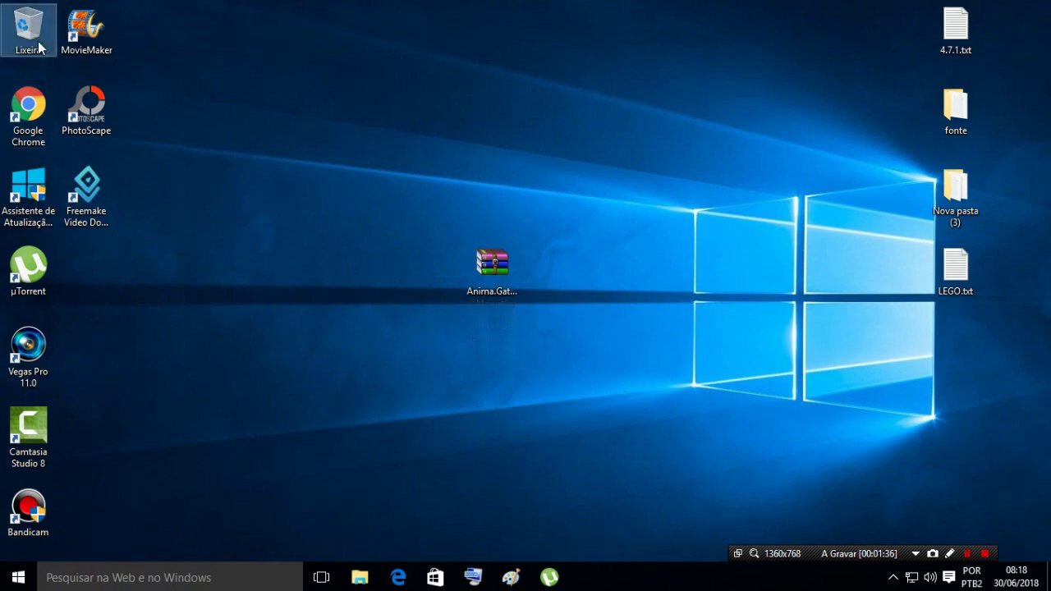
{"action": "double_click", "coordinate": [39, 47]}
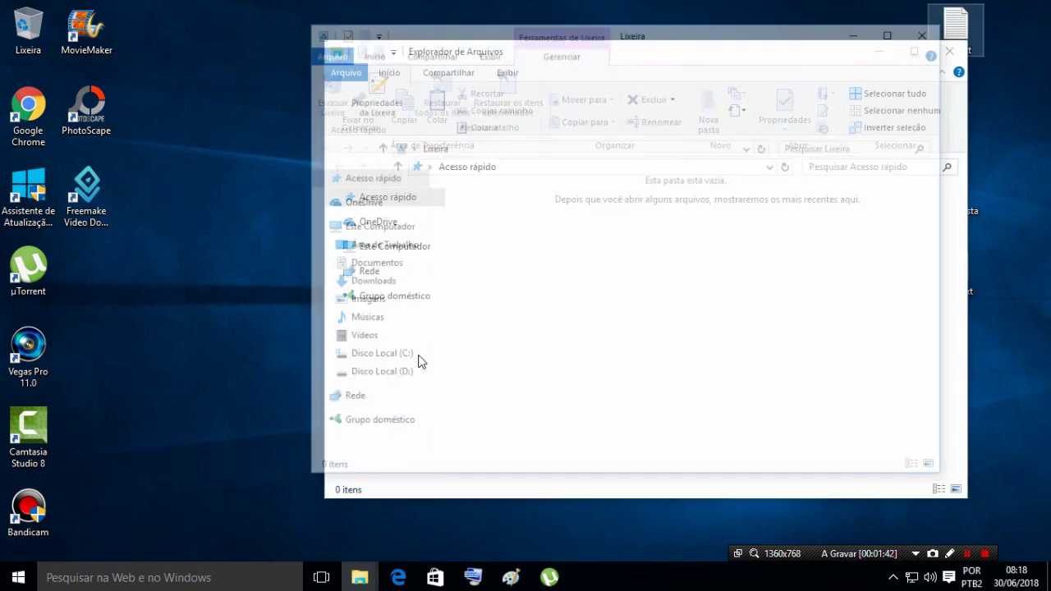
{"action": "left_click", "coordinate": [374, 393]}
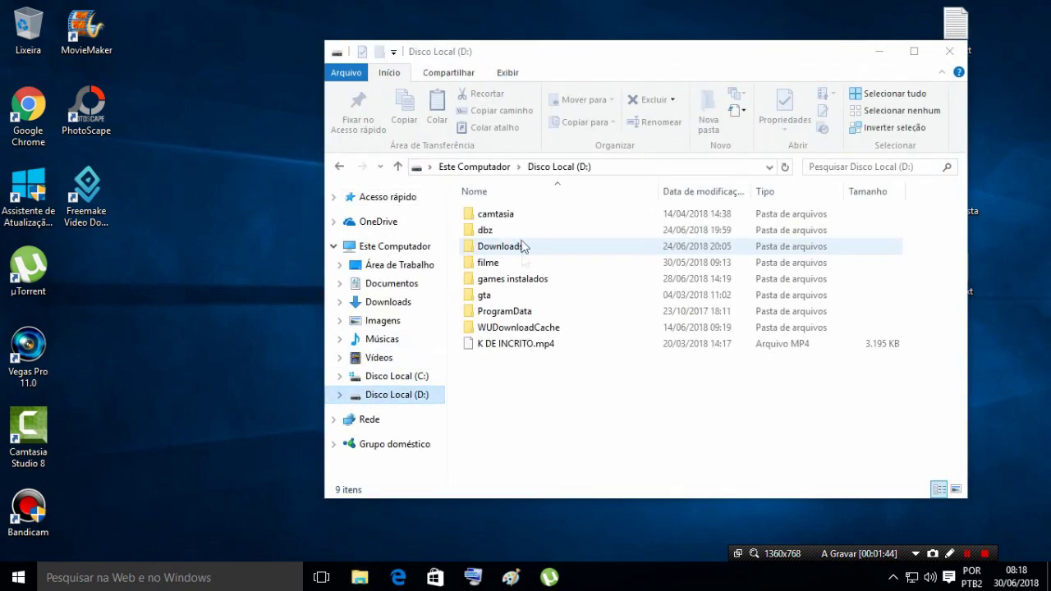
{"action": "double_click", "coordinate": [520, 248]}
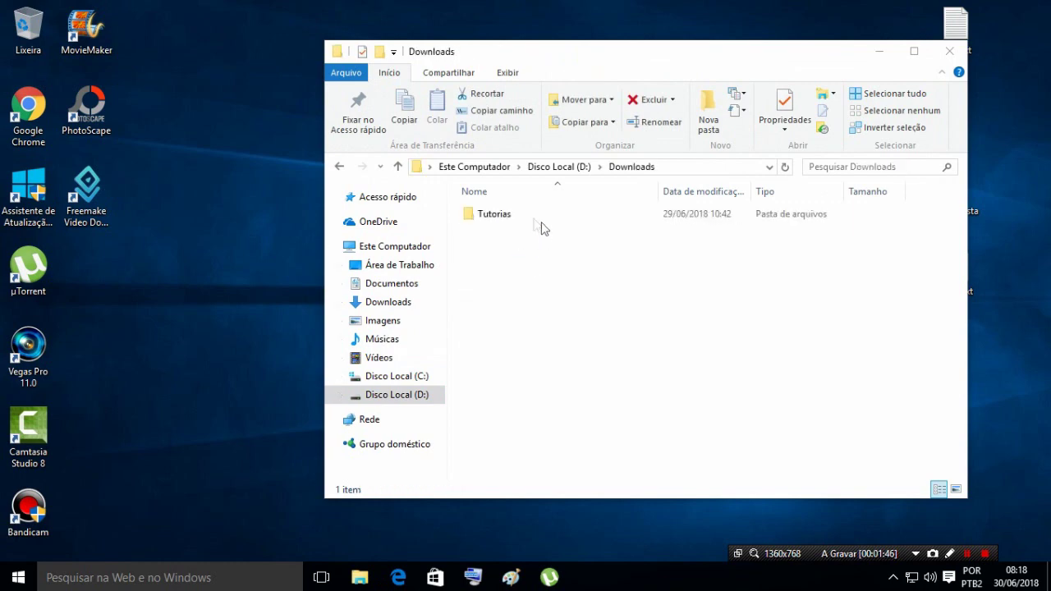
{"action": "double_click", "coordinate": [532, 222]}
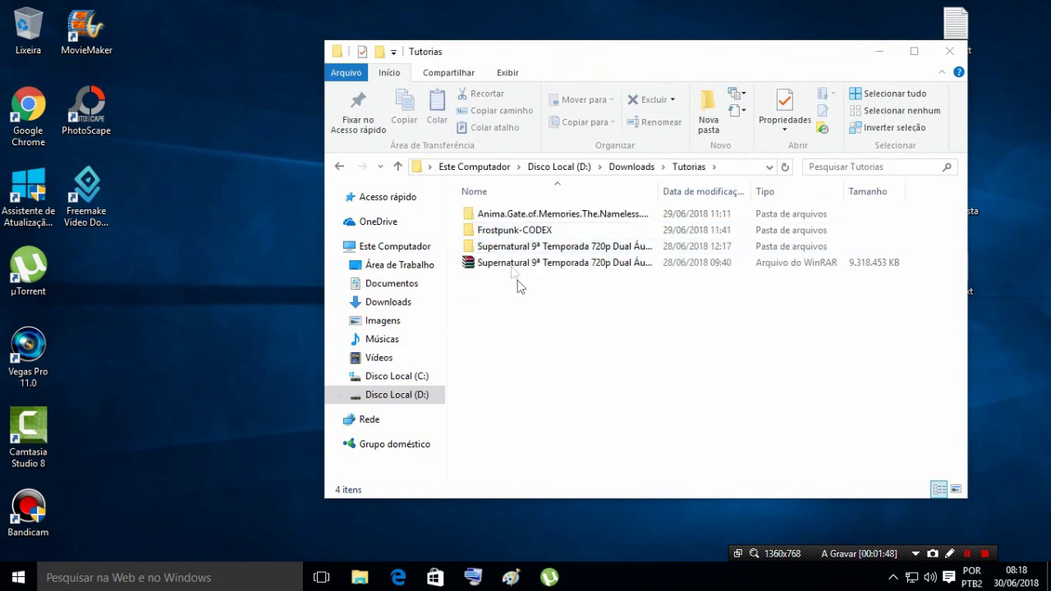
{"action": "left_click", "coordinate": [519, 215]}
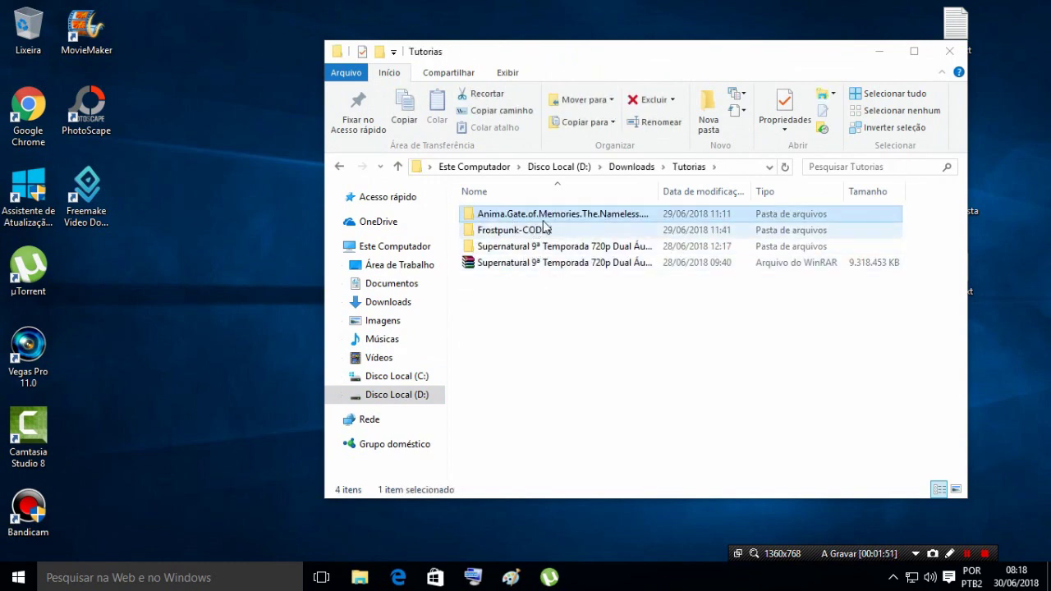
{"action": "double_click", "coordinate": [555, 215]}
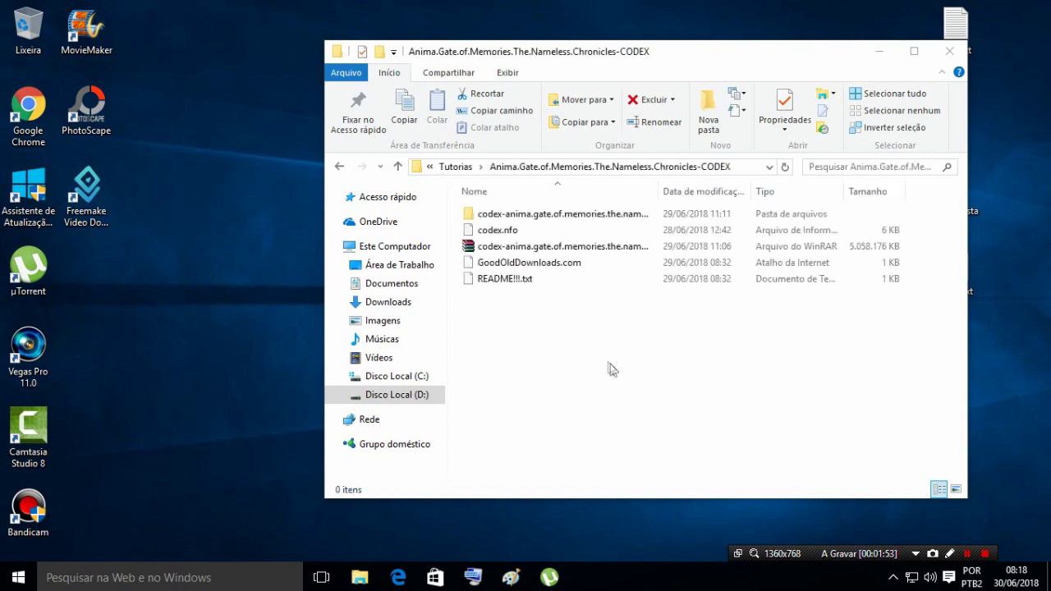
- Look at the extraction options for codex-anima.gate.of.memories.the.nameless.chronicles.iso without extracting it
{"action": "left_click", "coordinate": [526, 246]}
{"action": "left_click", "coordinate": [559, 342]}
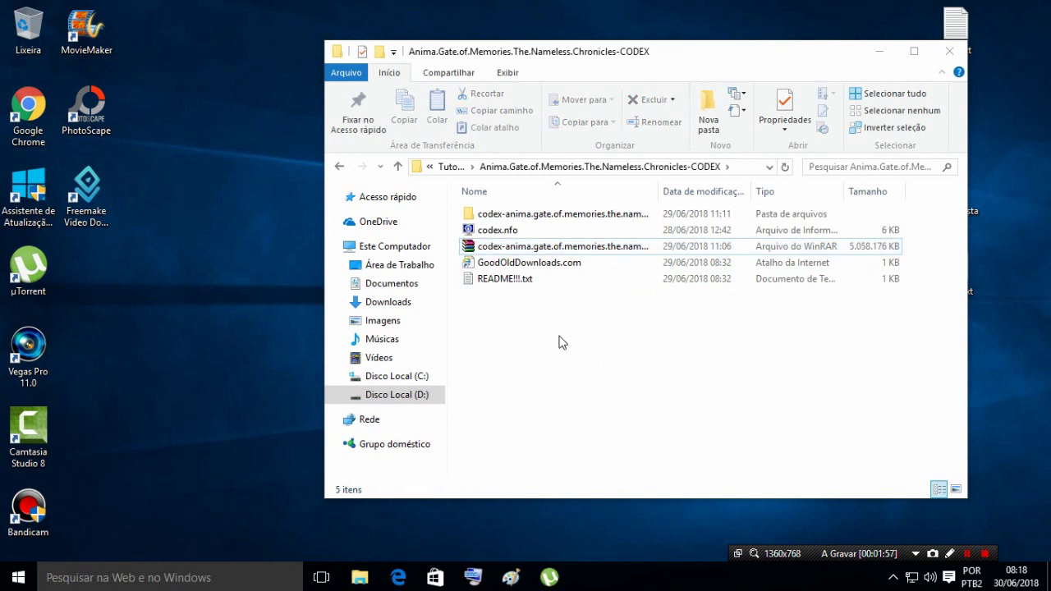
{"action": "left_click", "coordinate": [523, 216]}
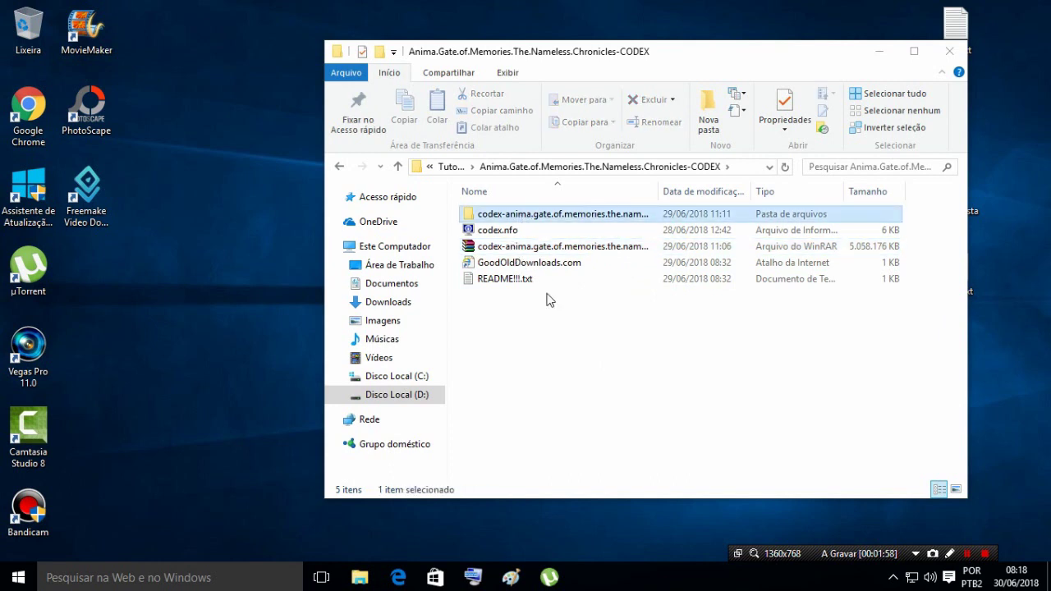
{"action": "left_click", "coordinate": [550, 341]}
{"action": "left_click", "coordinate": [484, 249]}
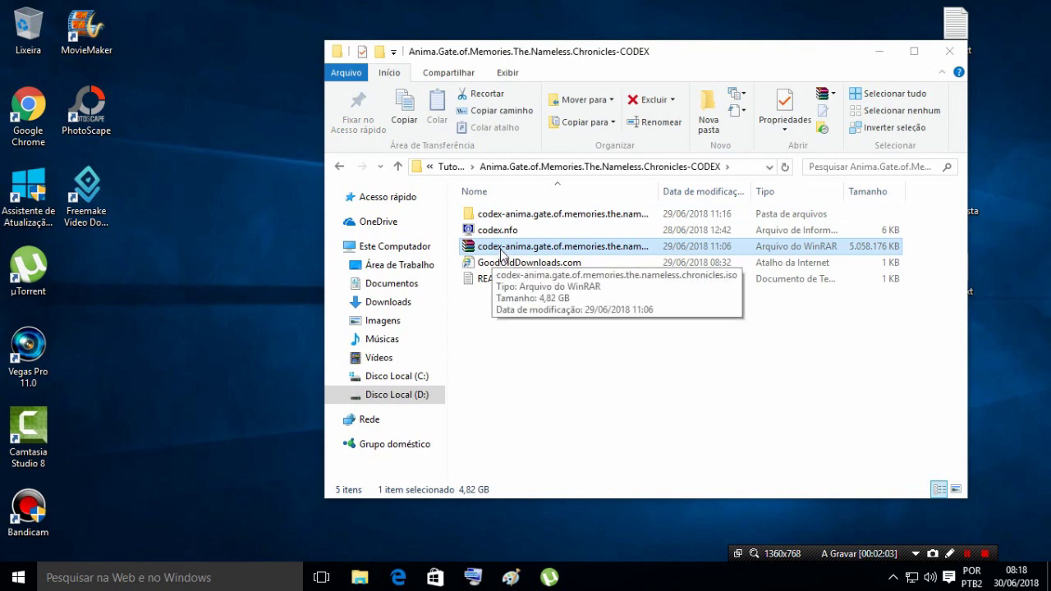
{"action": "right_click", "coordinate": [502, 255]}
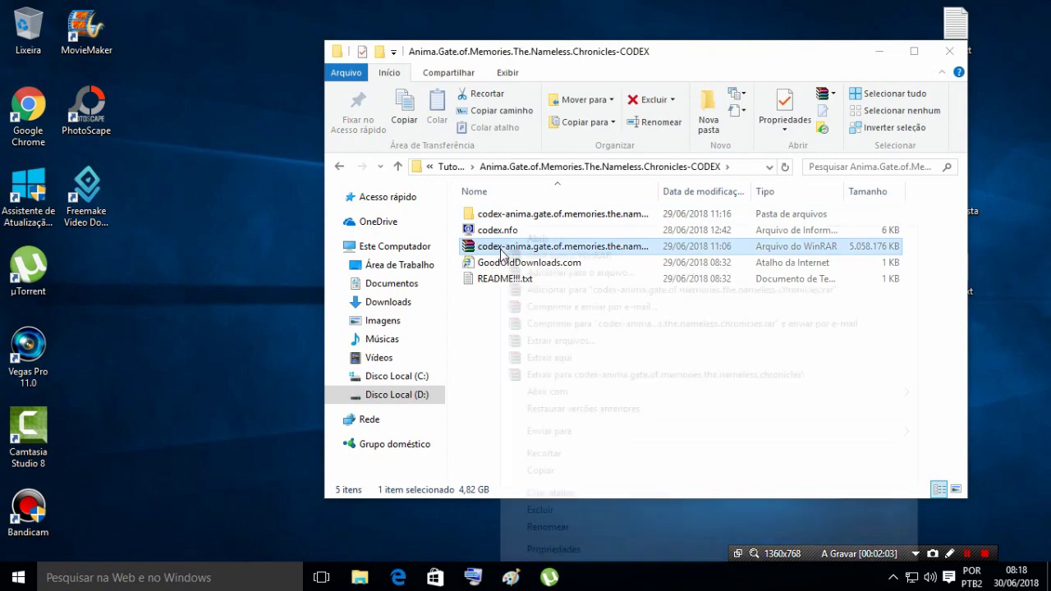
{"action": "left_click", "coordinate": [556, 371]}
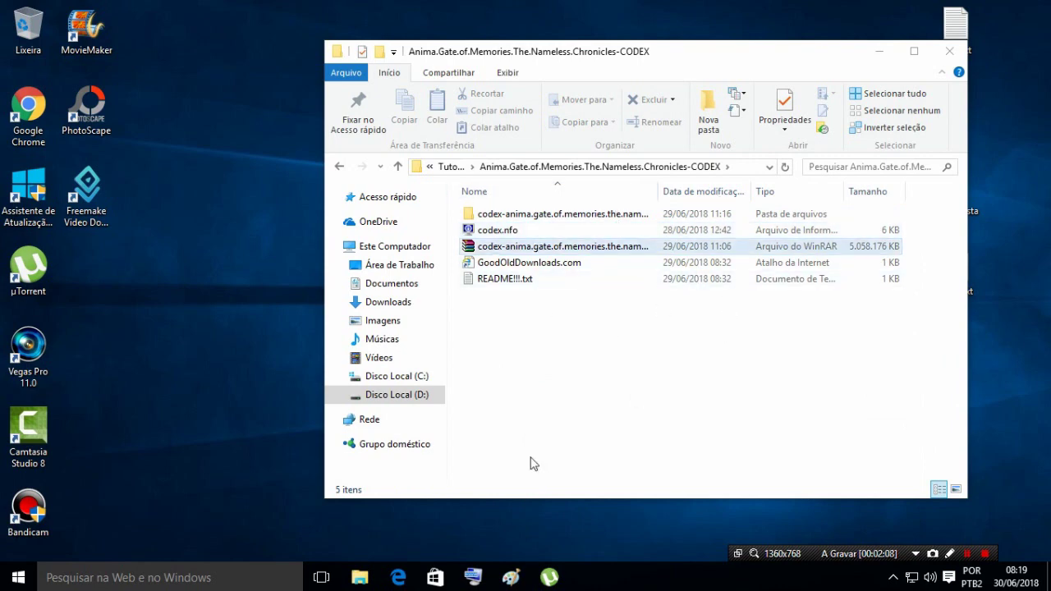
- In the extracted codex-anima.gate.of.memories.the.nameless.chronicles folder, show the files as large icons and launch setup.exe
{"action": "double_click", "coordinate": [516, 215]}
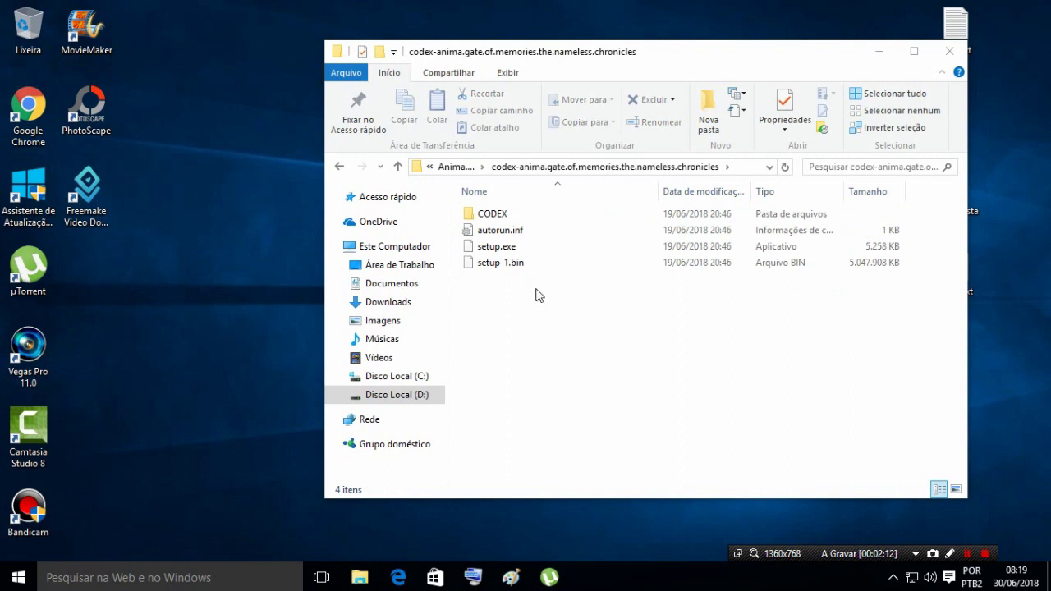
{"action": "left_click", "coordinate": [508, 232]}
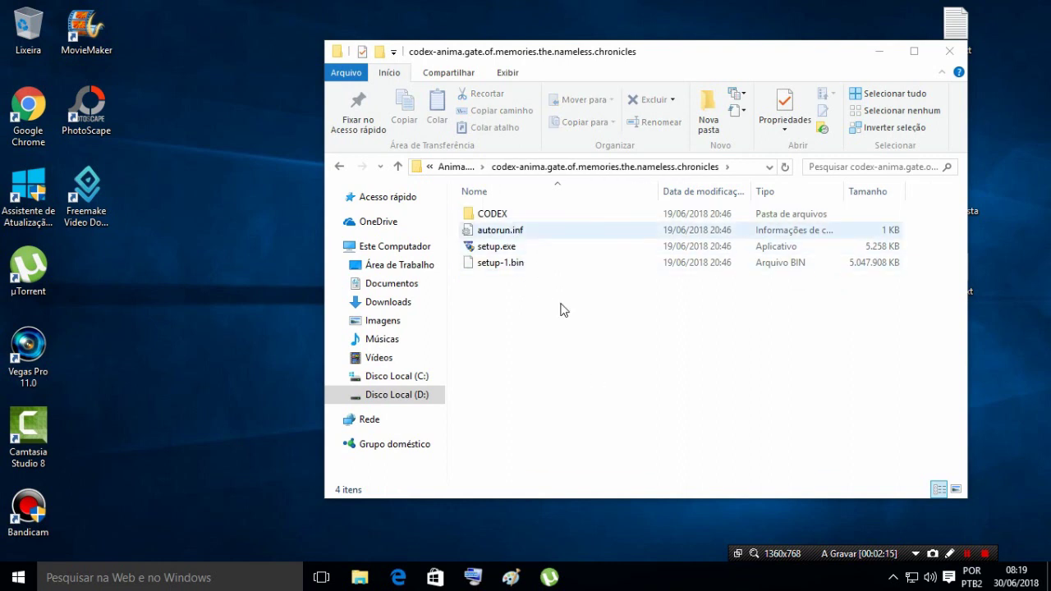
{"action": "left_click", "coordinate": [955, 490]}
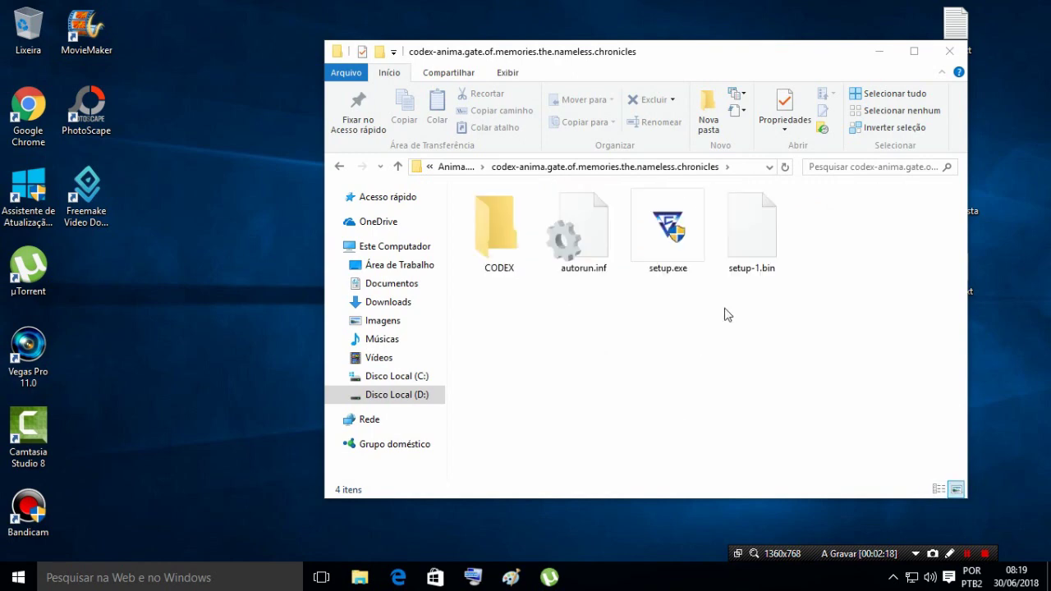
{"action": "double_click", "coordinate": [673, 253]}
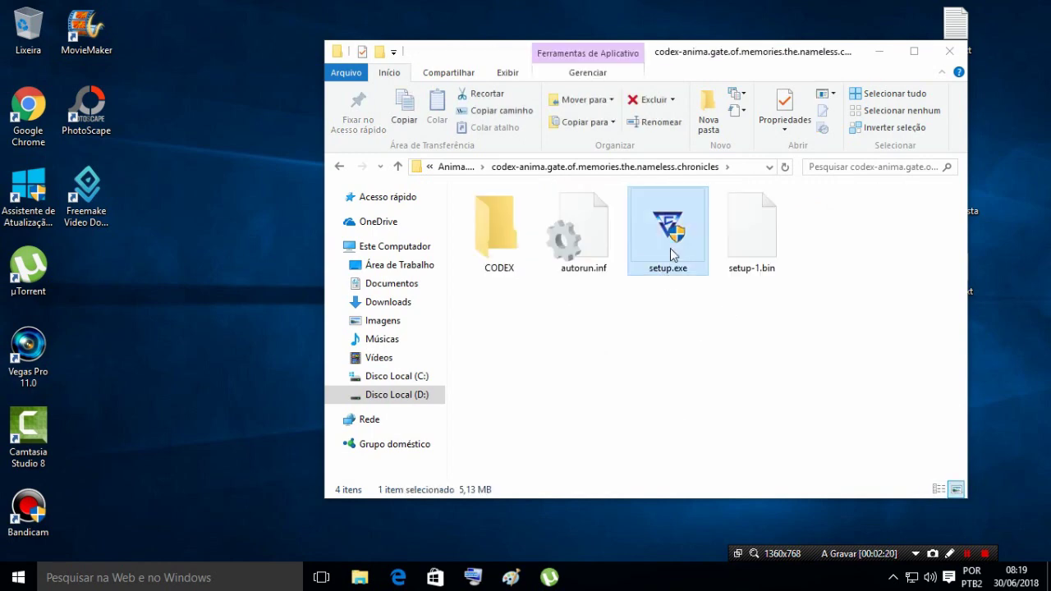
{"action": "right_click", "coordinate": [674, 254]}
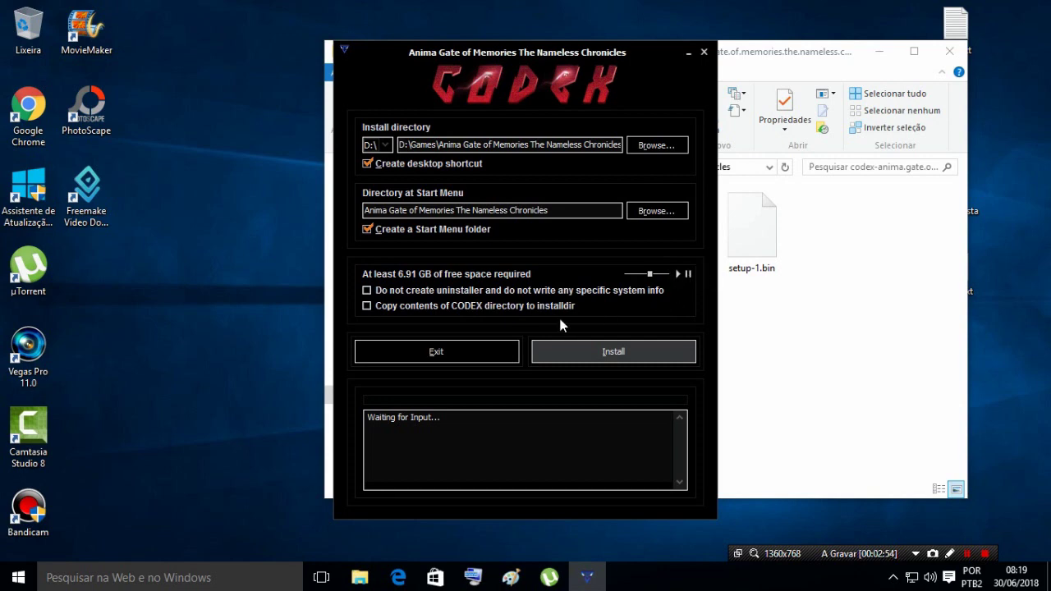
- Install the game into D:\games instalados\Anima Gate of Memories The Nameless Chronicles and finish the installer
{"action": "left_click", "coordinate": [377, 146]}
{"action": "left_click", "coordinate": [380, 167]}
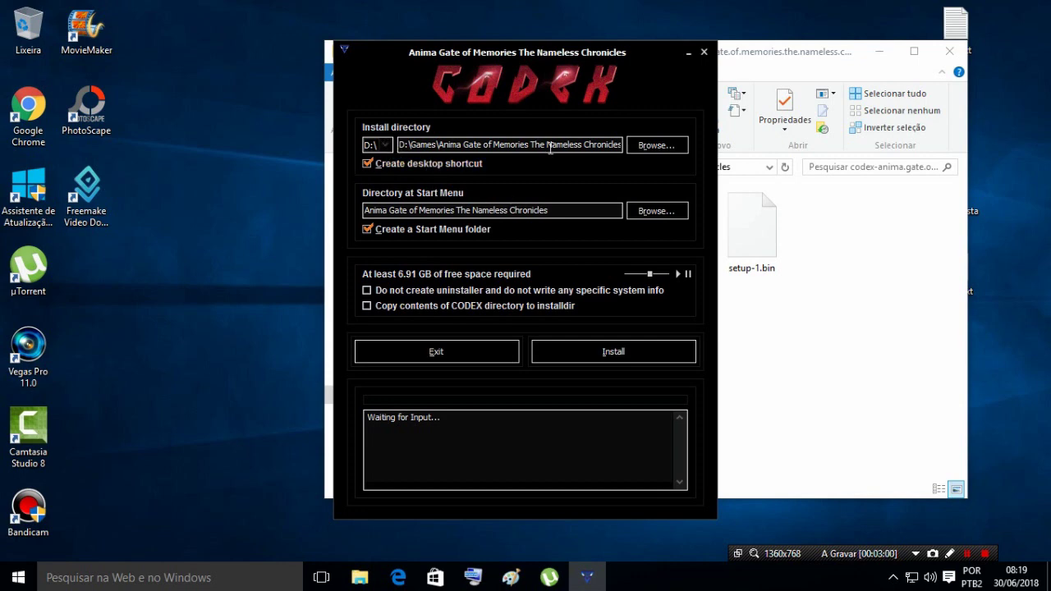
{"action": "left_click", "coordinate": [656, 146]}
{"action": "left_click", "coordinate": [432, 227]}
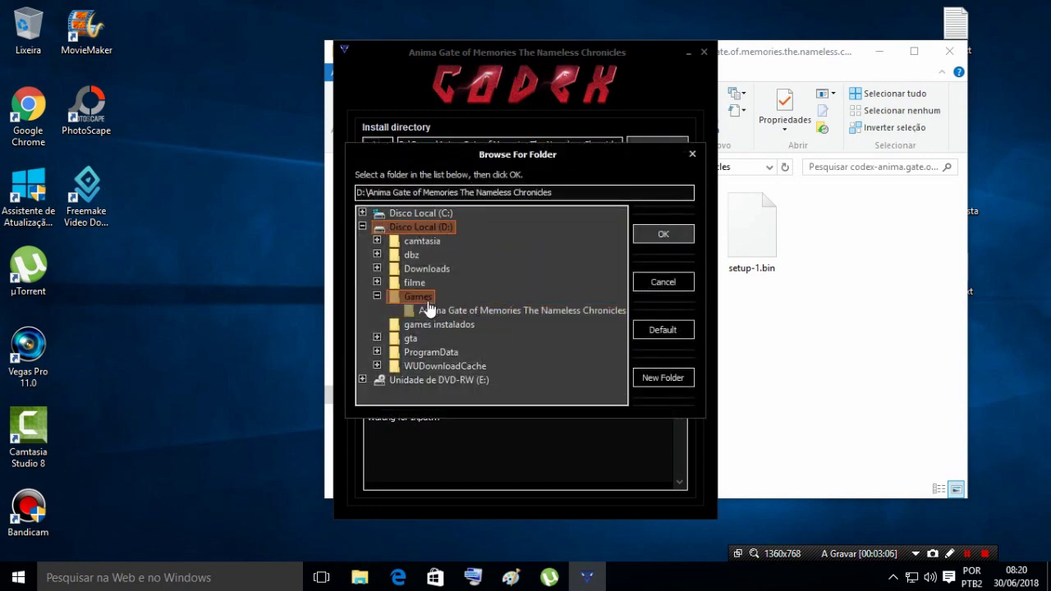
{"action": "left_click", "coordinate": [440, 325]}
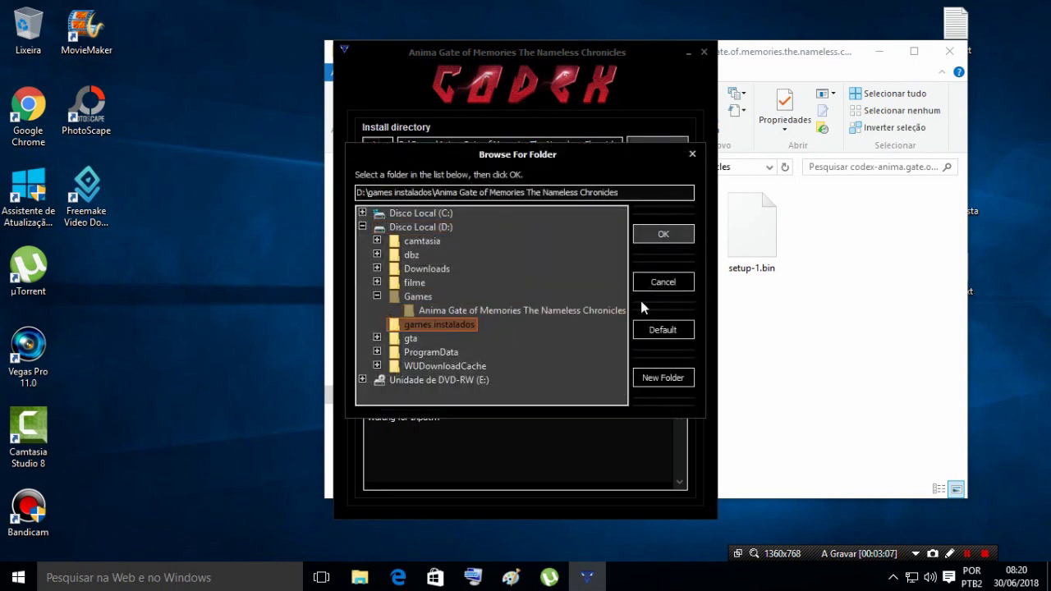
{"action": "left_click", "coordinate": [663, 235]}
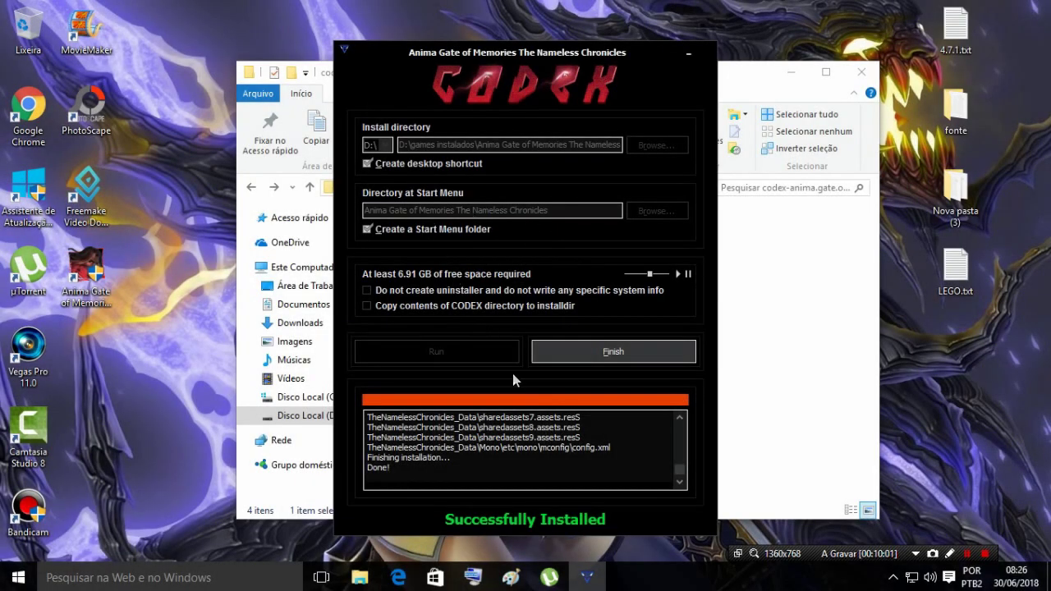
{"action": "left_click", "coordinate": [606, 352]}
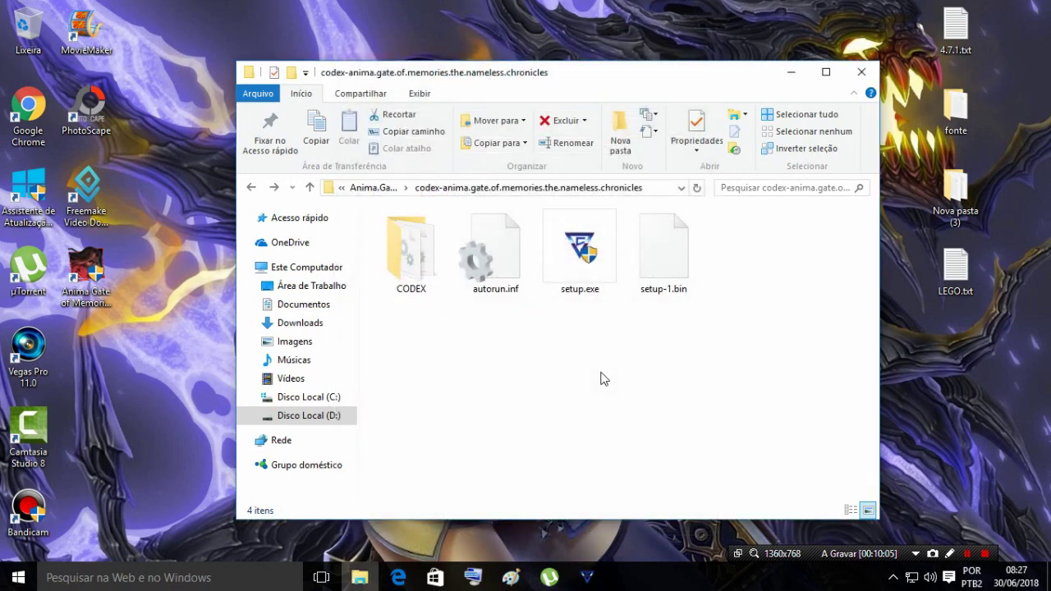
- Copy all the contents of the extracted game's CODEX folder and close the folder window
{"action": "double_click", "coordinate": [411, 255]}
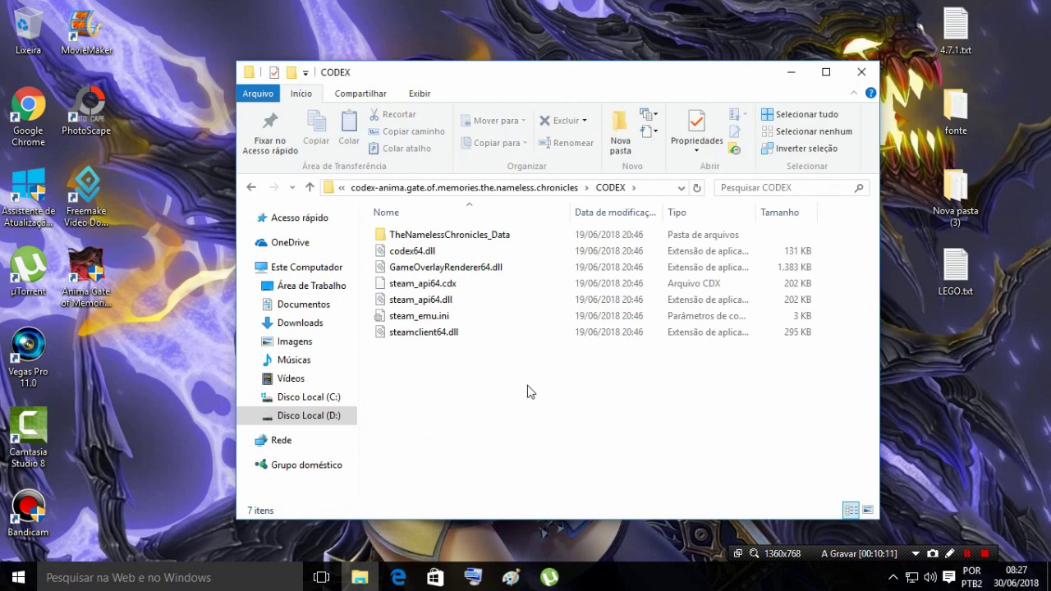
{"action": "key", "text": "ctrl+a"}
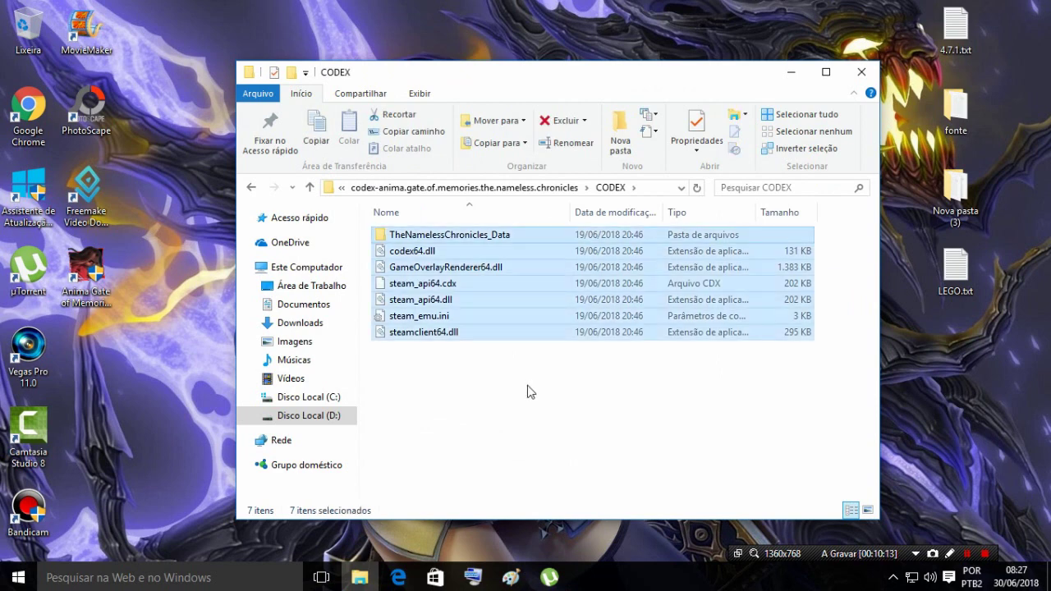
{"action": "right_click", "coordinate": [482, 282]}
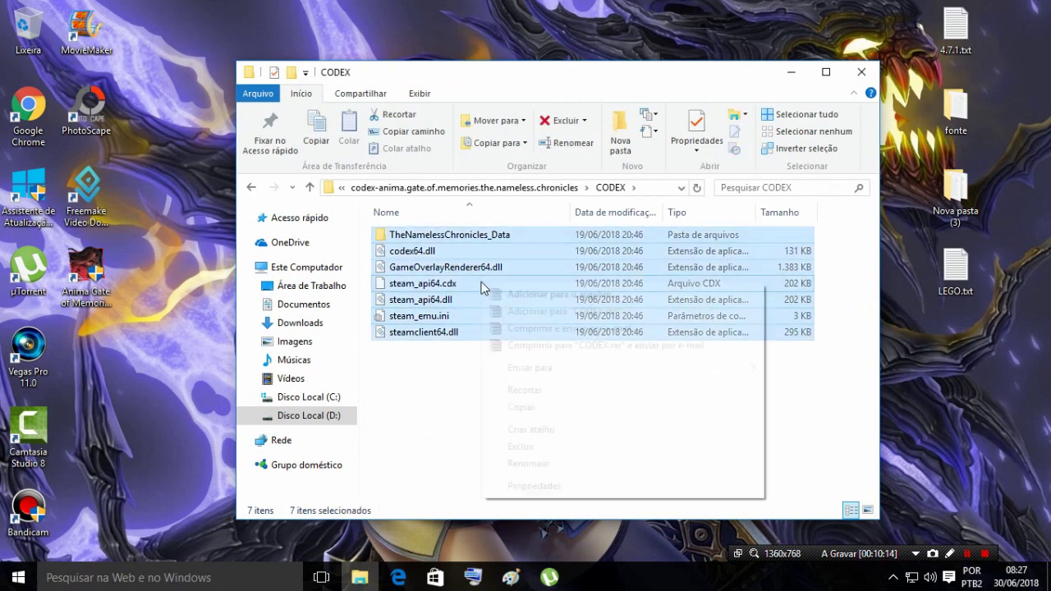
{"action": "left_click", "coordinate": [527, 409]}
{"action": "left_click", "coordinate": [861, 72]}
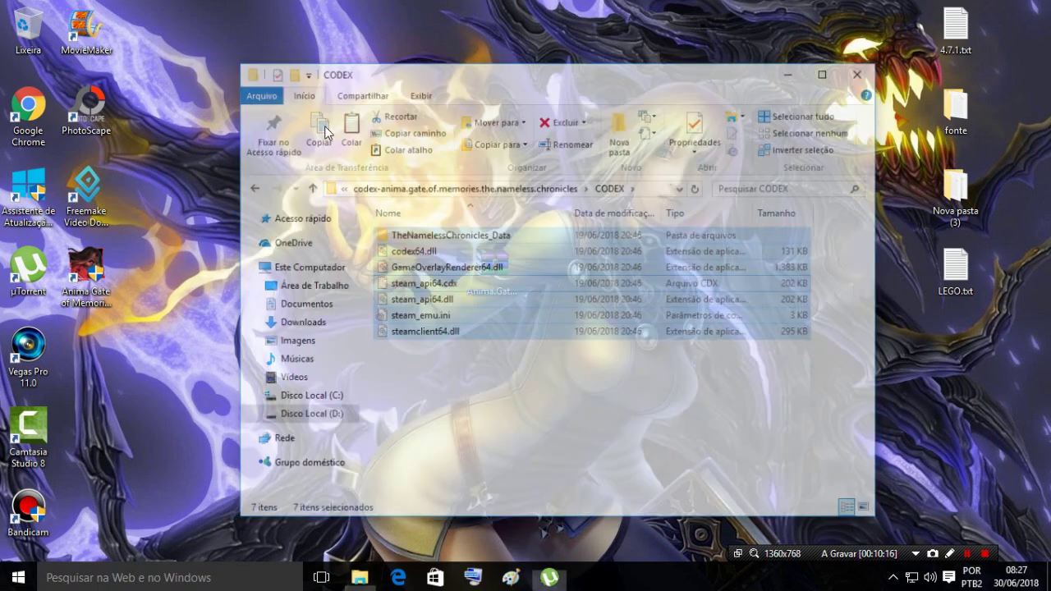
- Open the install folder from the game's desktop shortcut and paste the CODEX files there, replacing the existing files
{"action": "left_click_drag", "start_coordinate": [92, 275], "coordinate": [372, 279]}
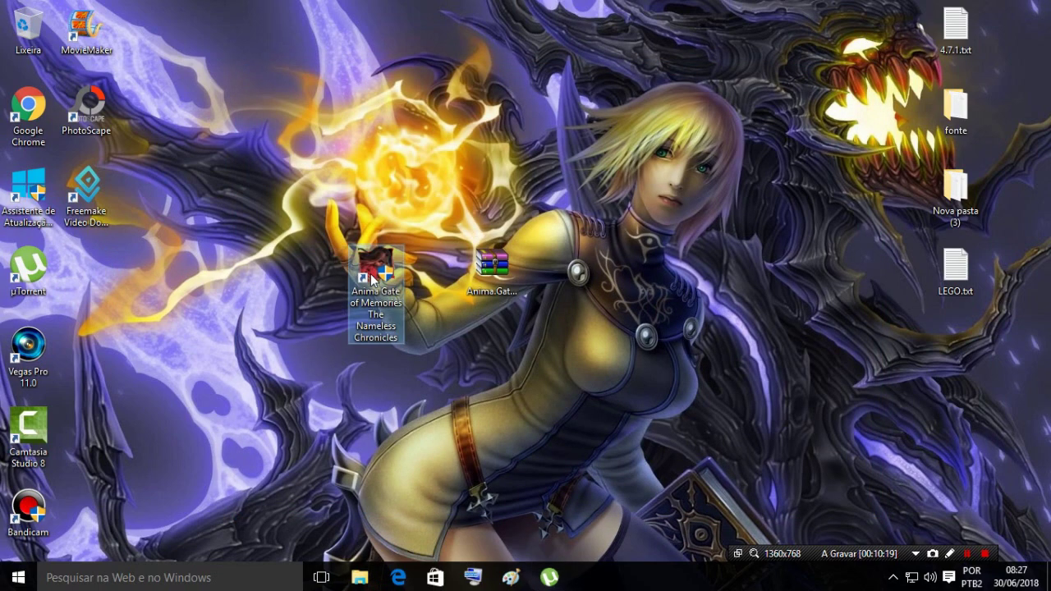
{"action": "right_click", "coordinate": [367, 272]}
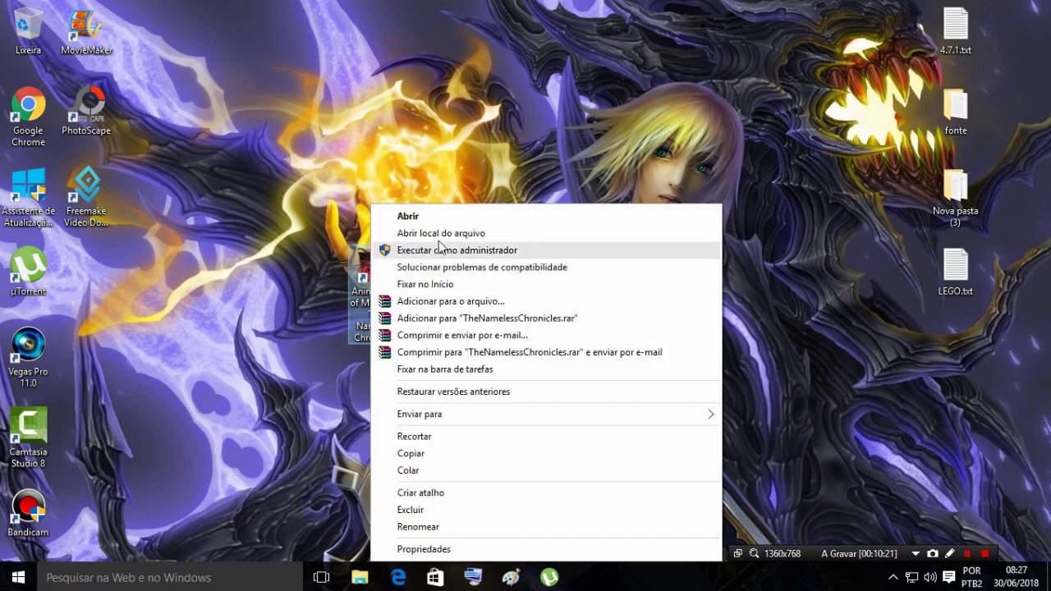
{"action": "left_click", "coordinate": [438, 237]}
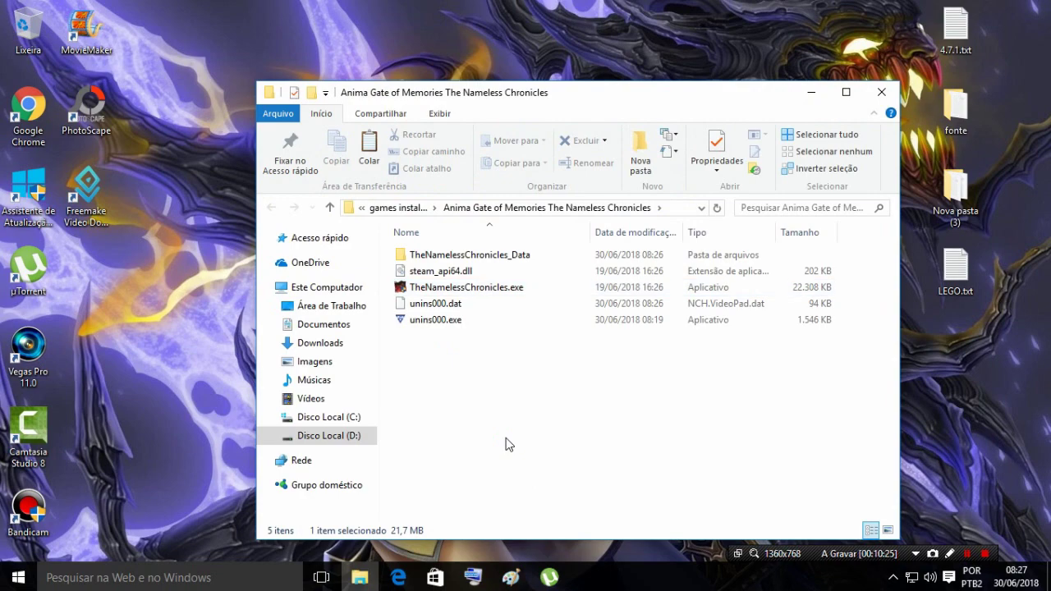
{"action": "right_click", "coordinate": [505, 436]}
{"action": "left_click", "coordinate": [543, 324]}
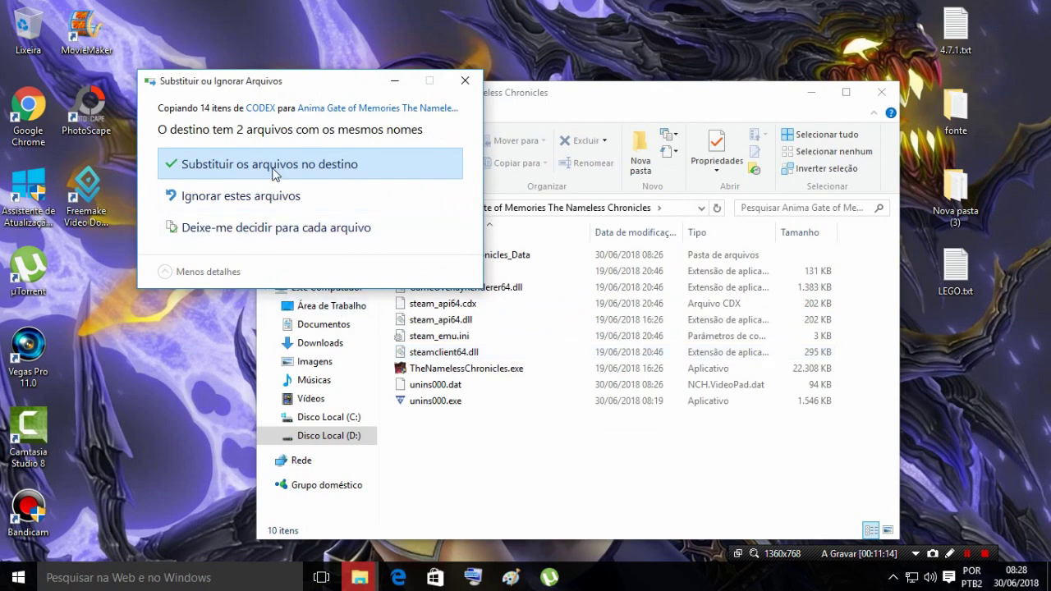
{"action": "left_click", "coordinate": [353, 168]}
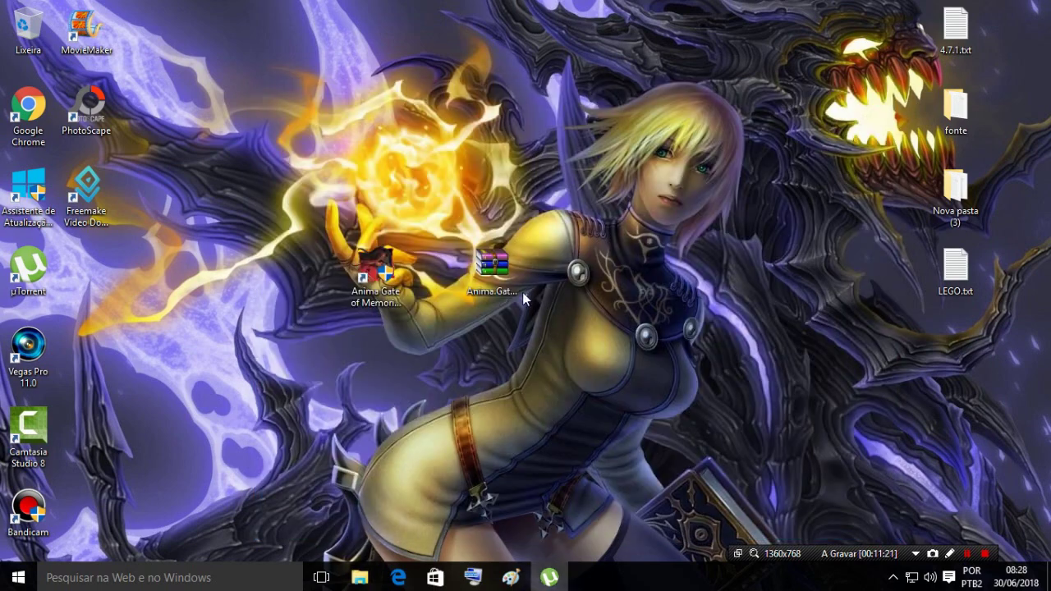
- Extract Anima.Gate.of.Memories.The.Nameless.Chronicles.Update.v1.02-CODEX.rar into its own desktop folder, place it under the archive and open its inner folder
{"action": "left_click", "coordinate": [507, 264]}
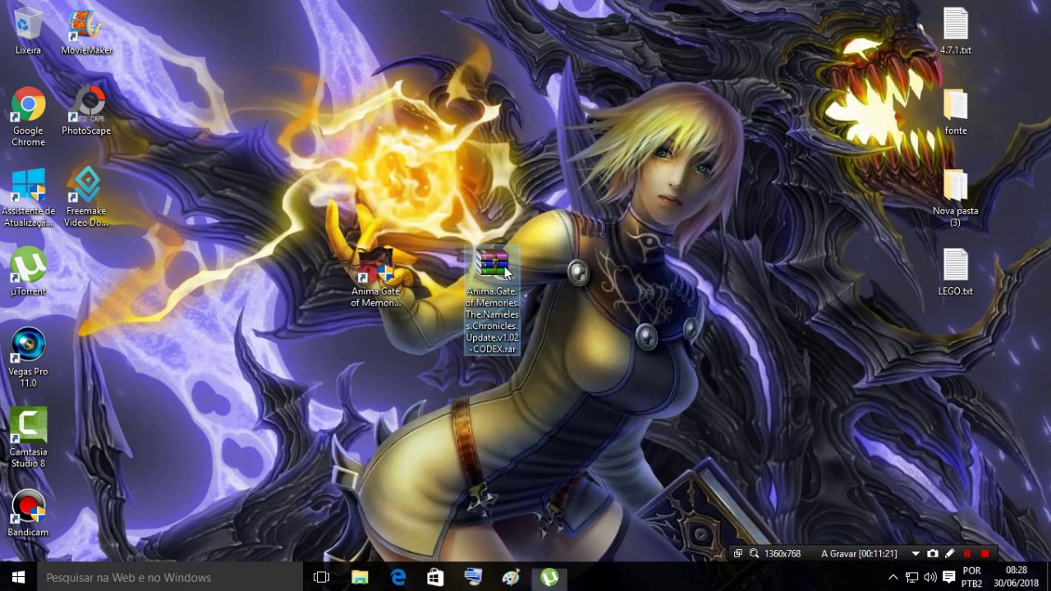
{"action": "right_click", "coordinate": [510, 259]}
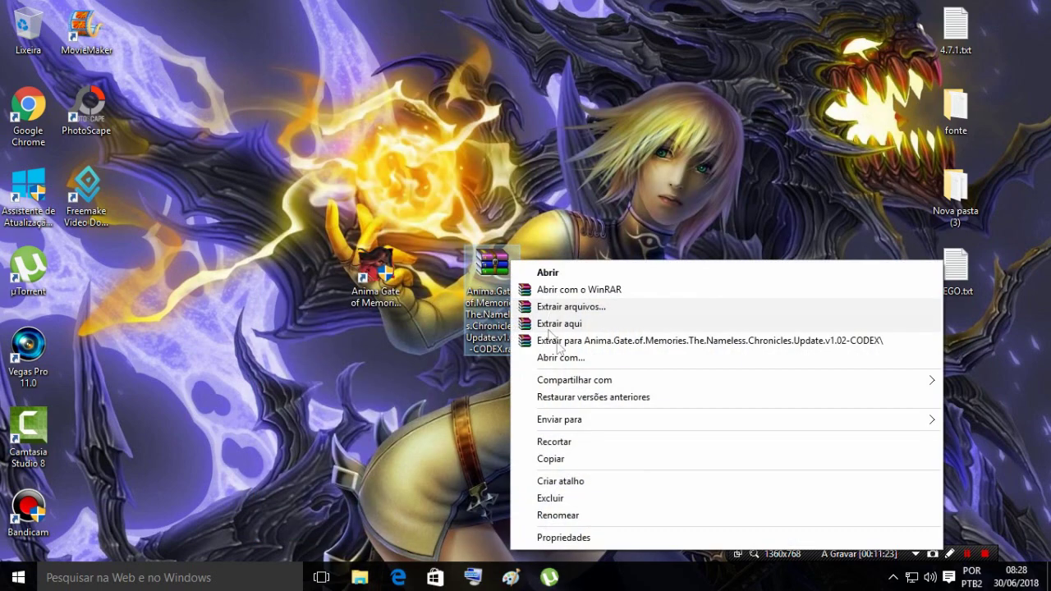
{"action": "left_click", "coordinate": [560, 340]}
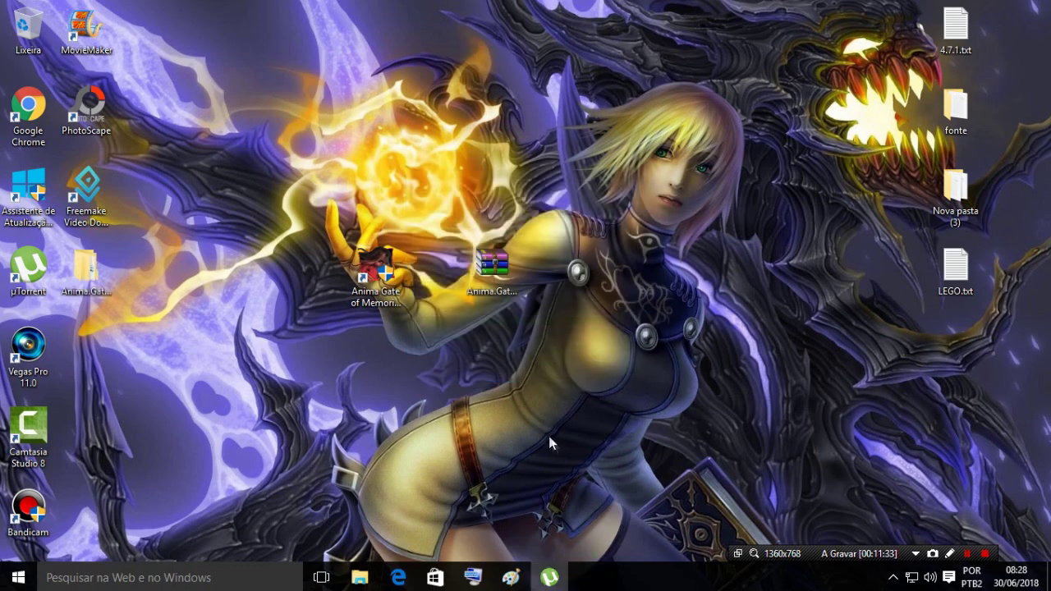
{"action": "left_click_drag", "start_coordinate": [105, 300], "coordinate": [495, 351]}
{"action": "double_click", "coordinate": [492, 349]}
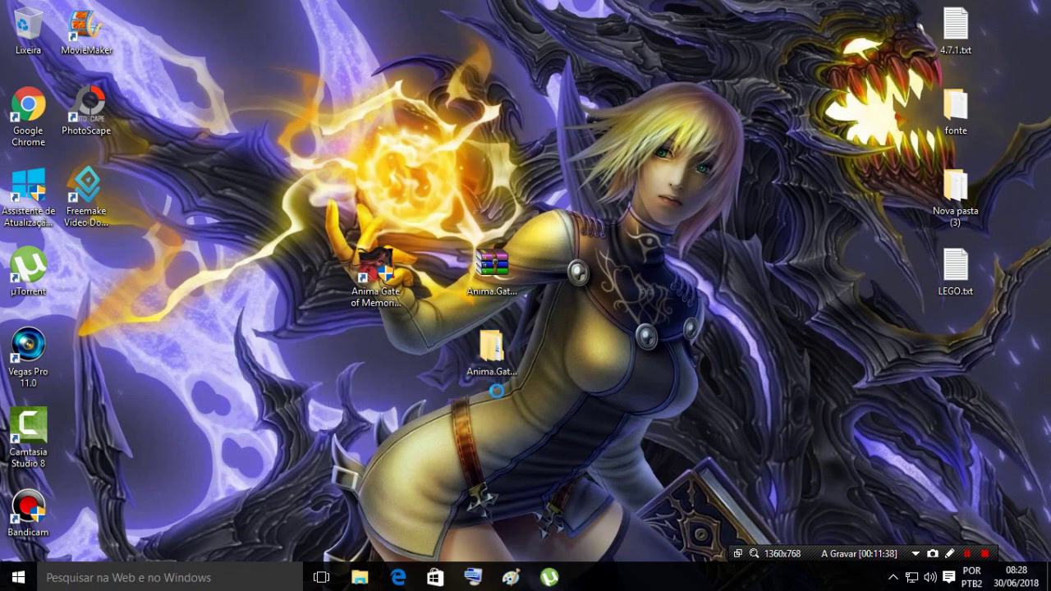
{"action": "double_click", "coordinate": [478, 176]}
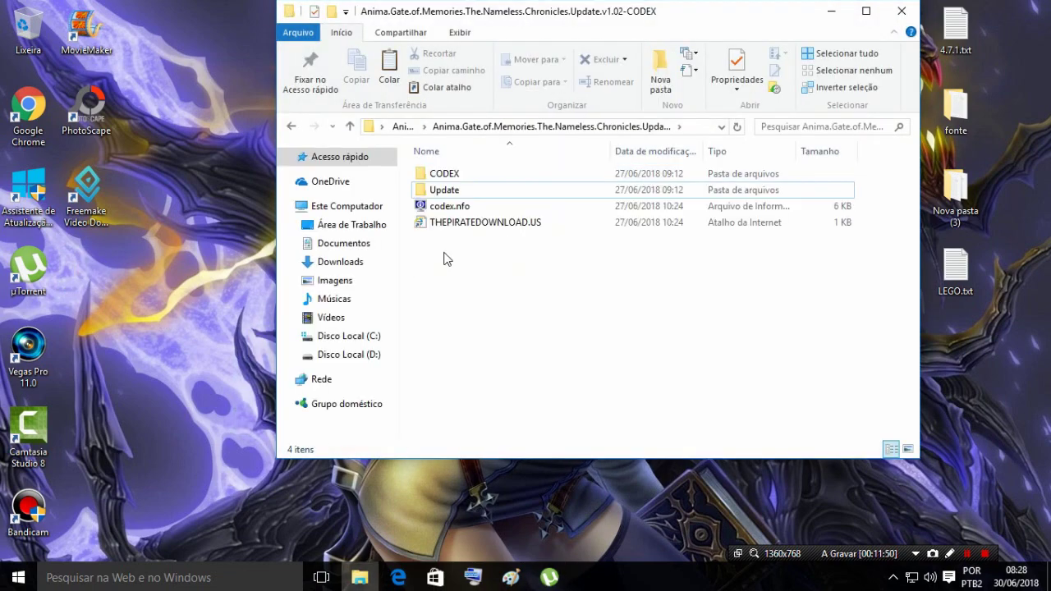
- Launch Setup.exe from the Update folder and look at the updater's install directory selection without installing
{"action": "left_click", "coordinate": [444, 193]}
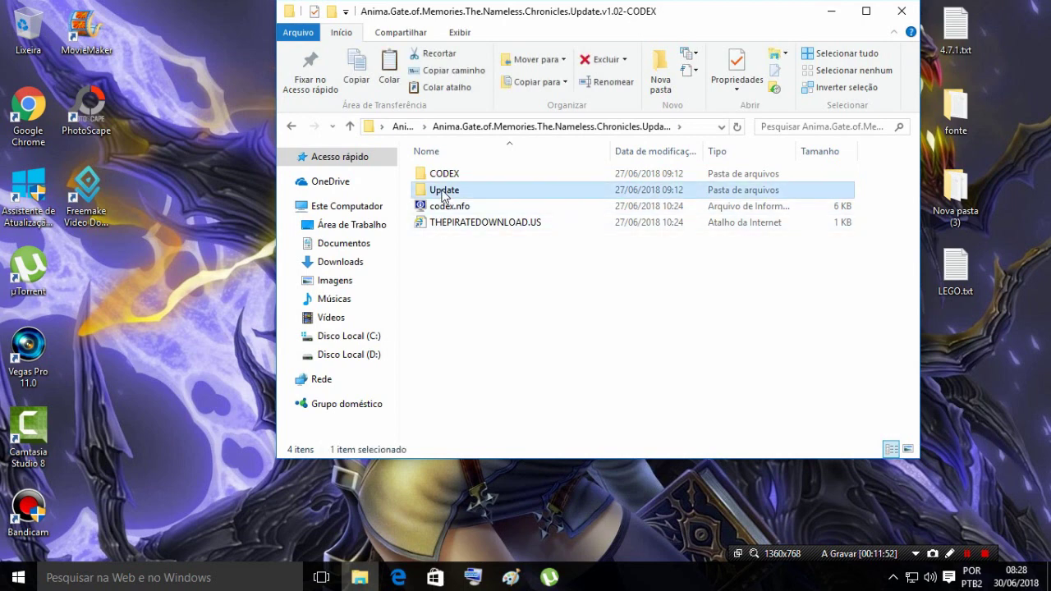
{"action": "double_click", "coordinate": [443, 189]}
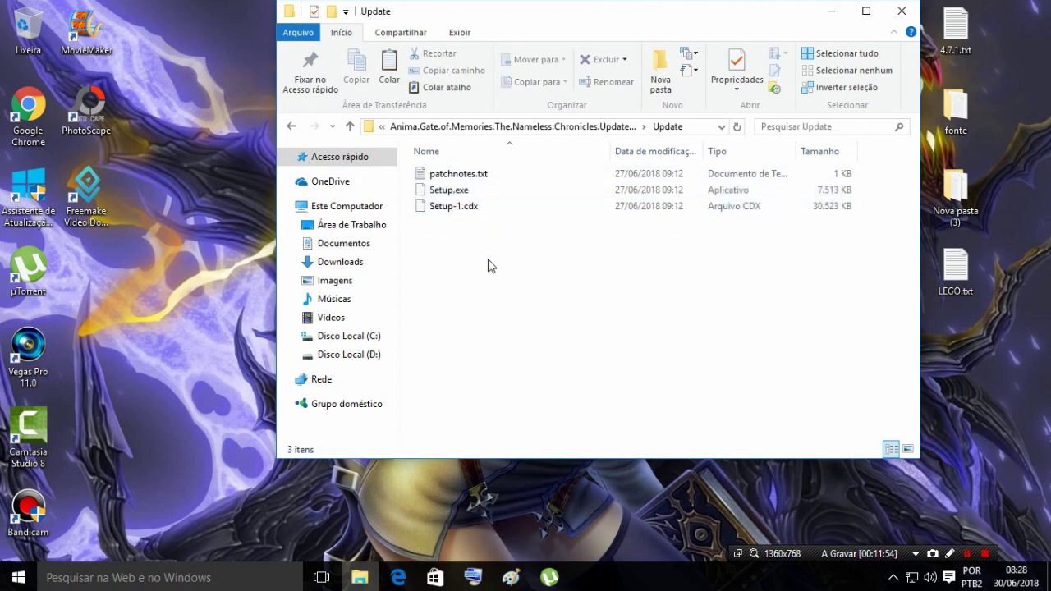
{"action": "left_click", "coordinate": [448, 197]}
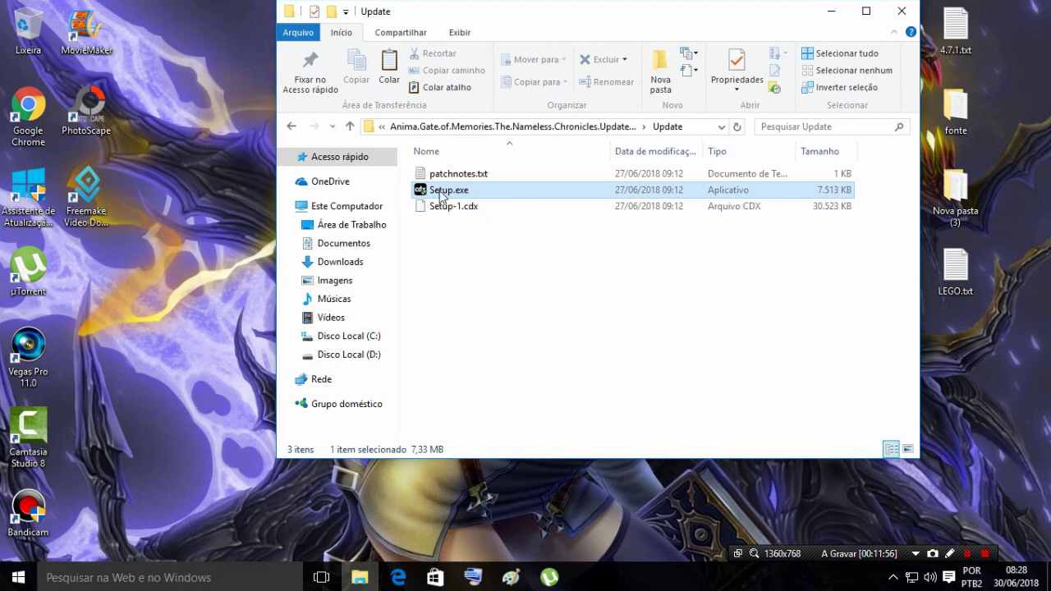
{"action": "right_click", "coordinate": [449, 195]}
{"action": "left_click", "coordinate": [481, 223]}
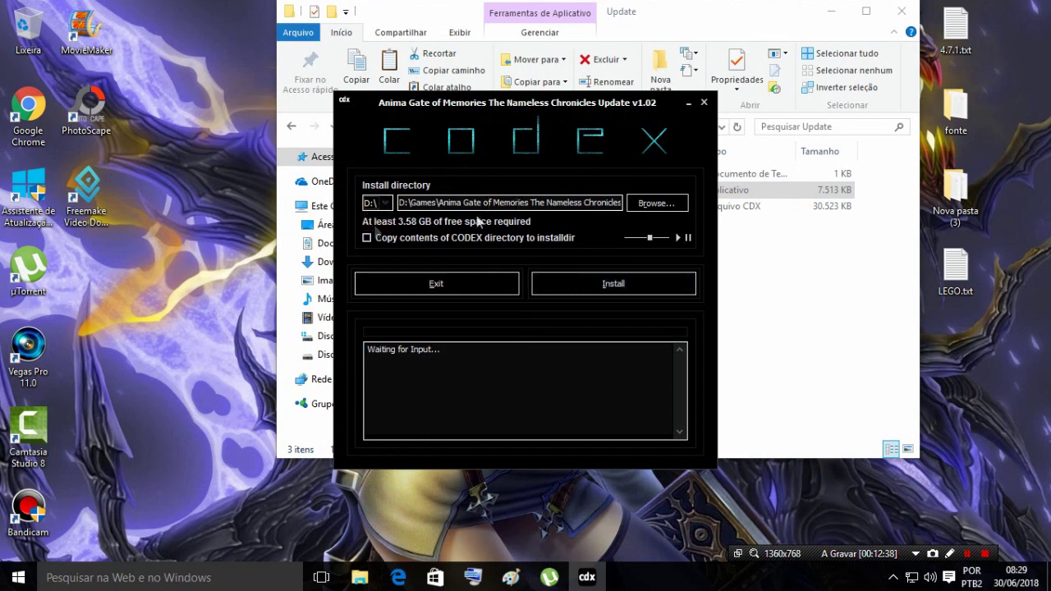
{"action": "left_click", "coordinate": [645, 203]}
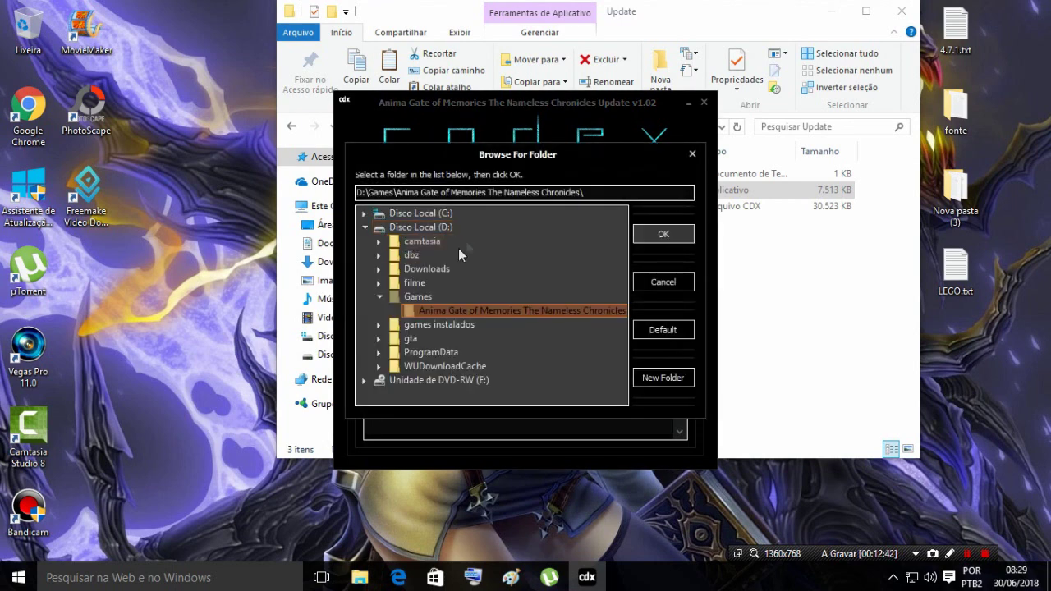
{"action": "left_click", "coordinate": [663, 235]}
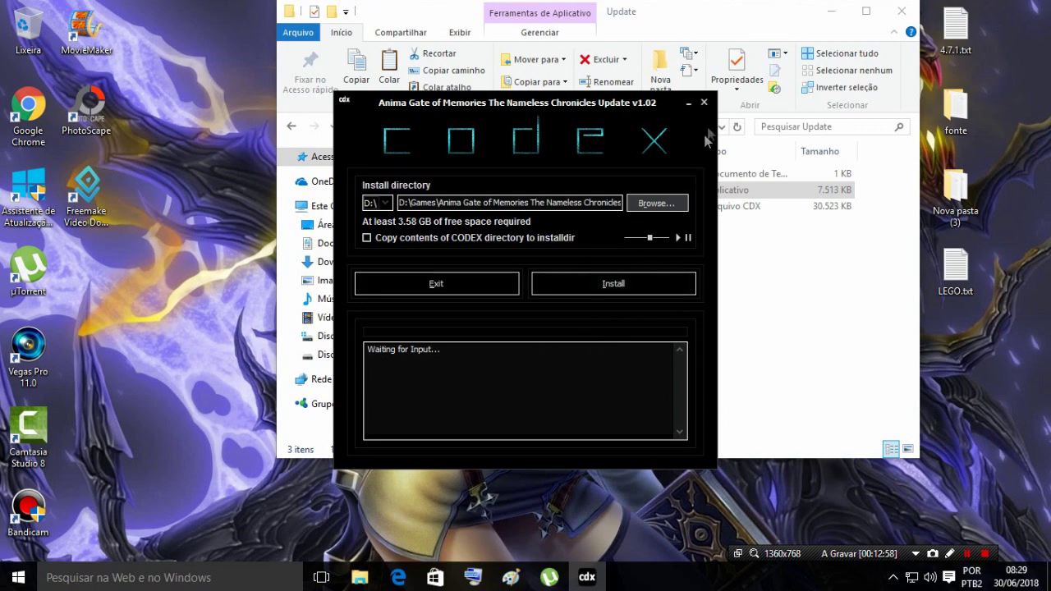
{"action": "left_click", "coordinate": [704, 103]}
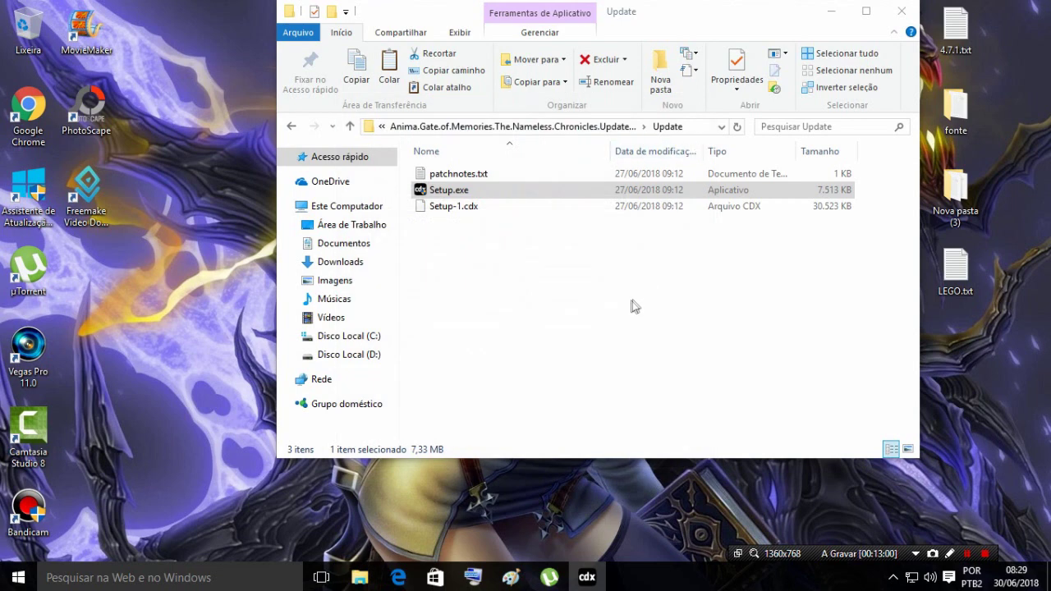
- Return to the extracted update folder, copy all the contents of its CODEX folder and close the window
{"action": "left_click", "coordinate": [291, 125]}
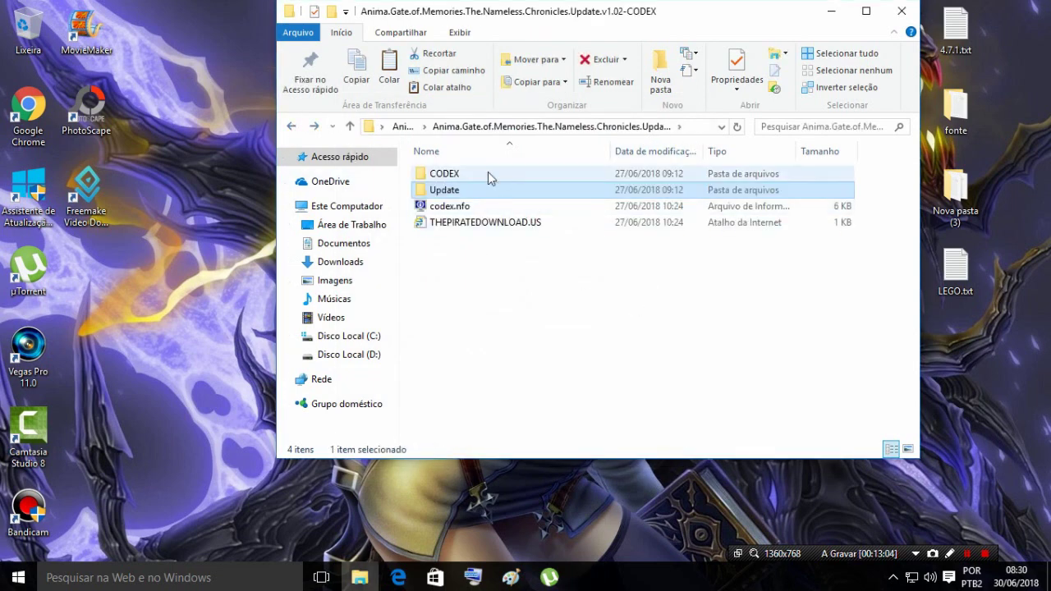
{"action": "left_click", "coordinate": [487, 173]}
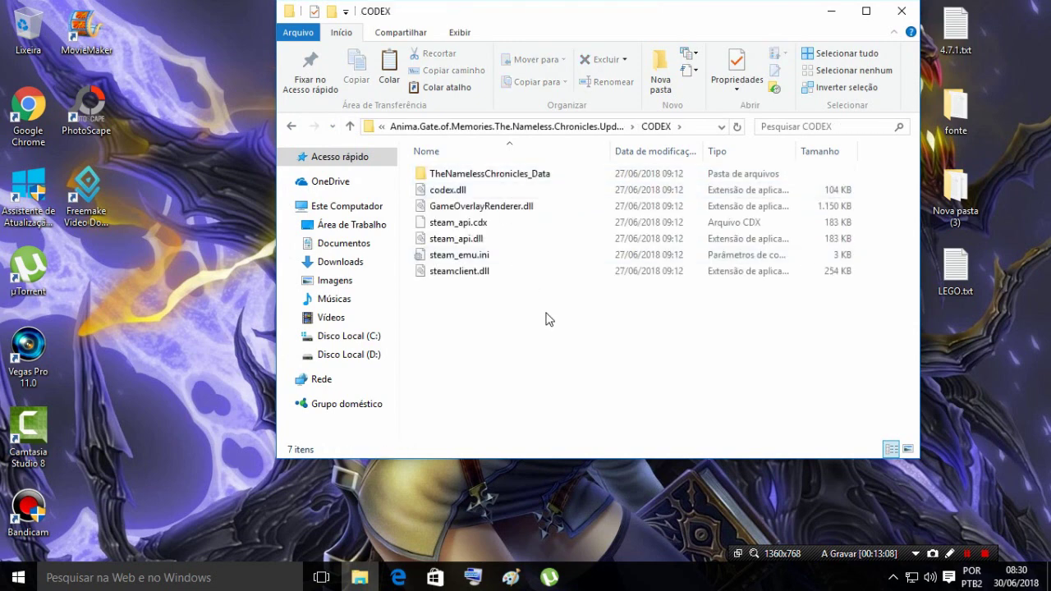
{"action": "key", "text": "ctrl+a"}
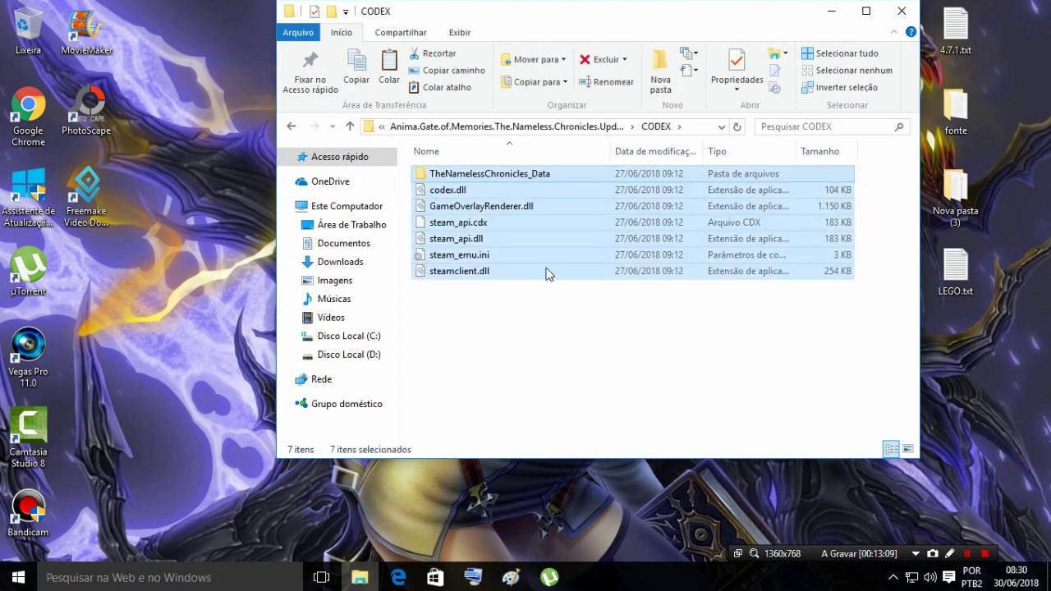
{"action": "right_click", "coordinate": [536, 250]}
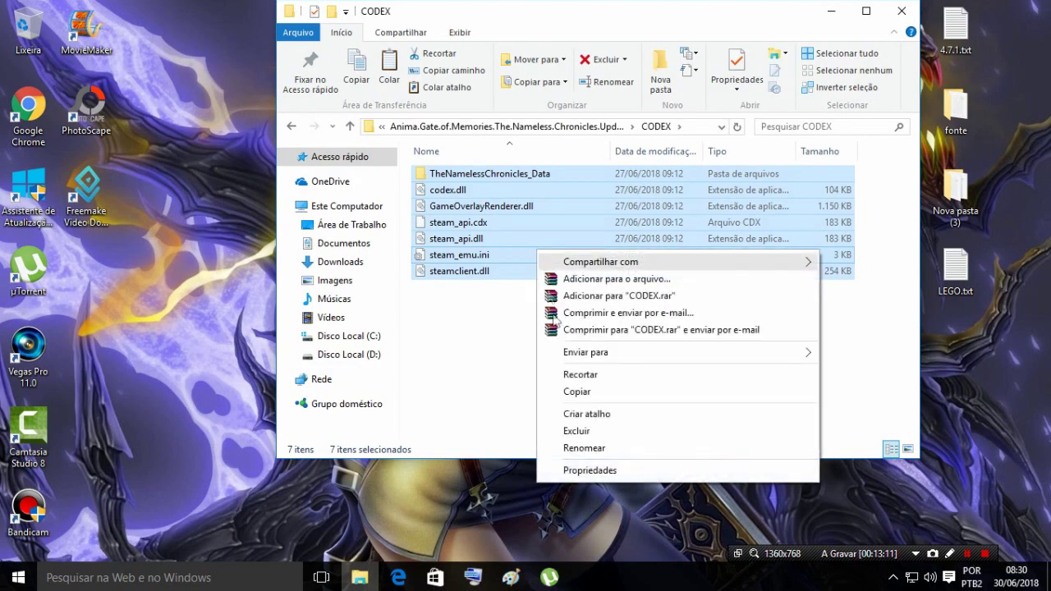
{"action": "left_click", "coordinate": [577, 392]}
{"action": "left_click", "coordinate": [900, 11]}
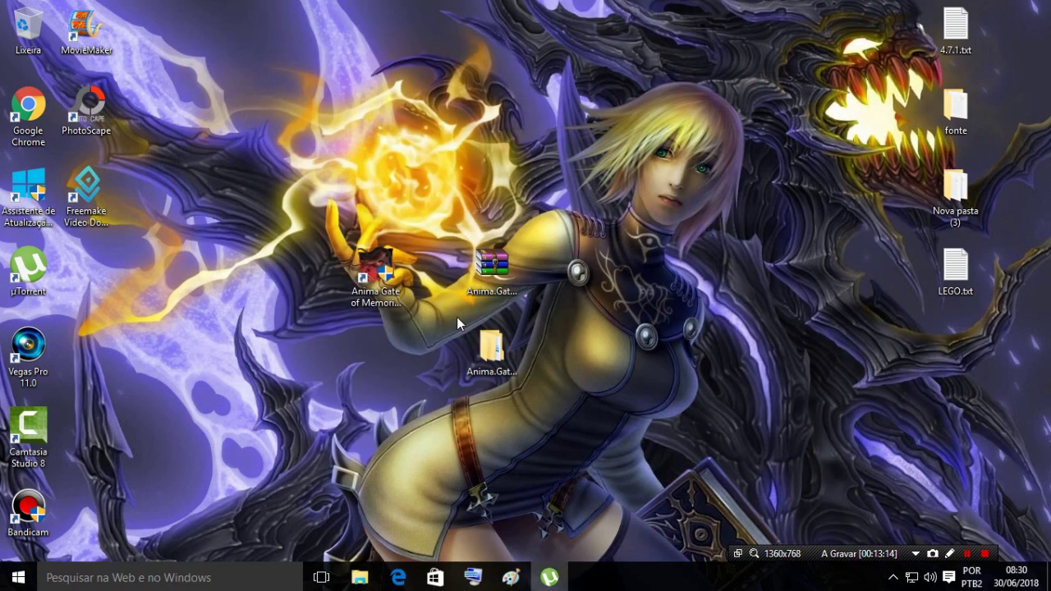
- Open the file location of the game's desktop shortcut and paste the update's CODEX files into the install folder
{"action": "left_click", "coordinate": [355, 289]}
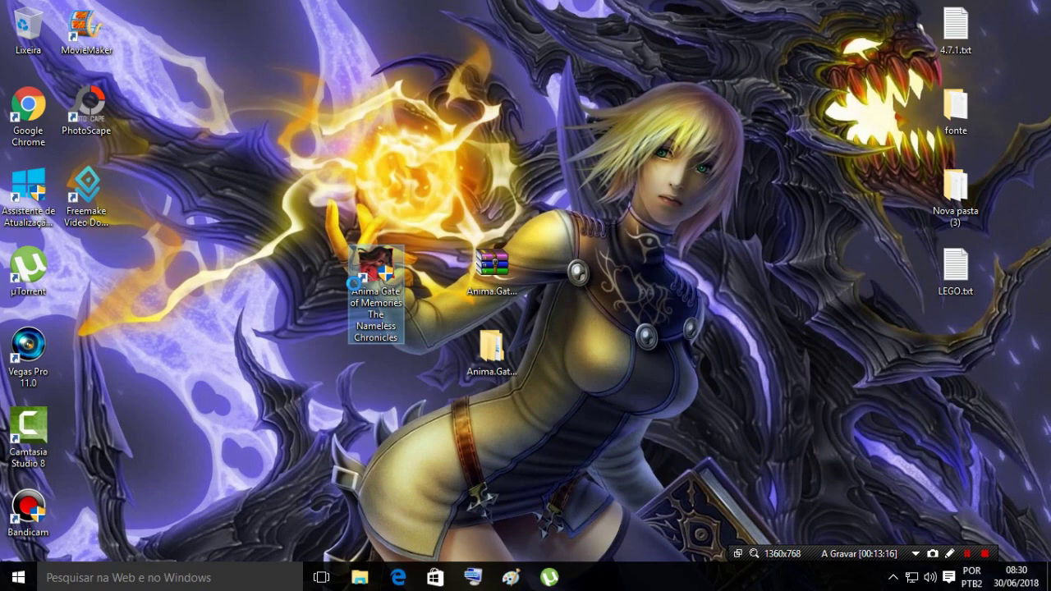
{"action": "right_click", "coordinate": [379, 300]}
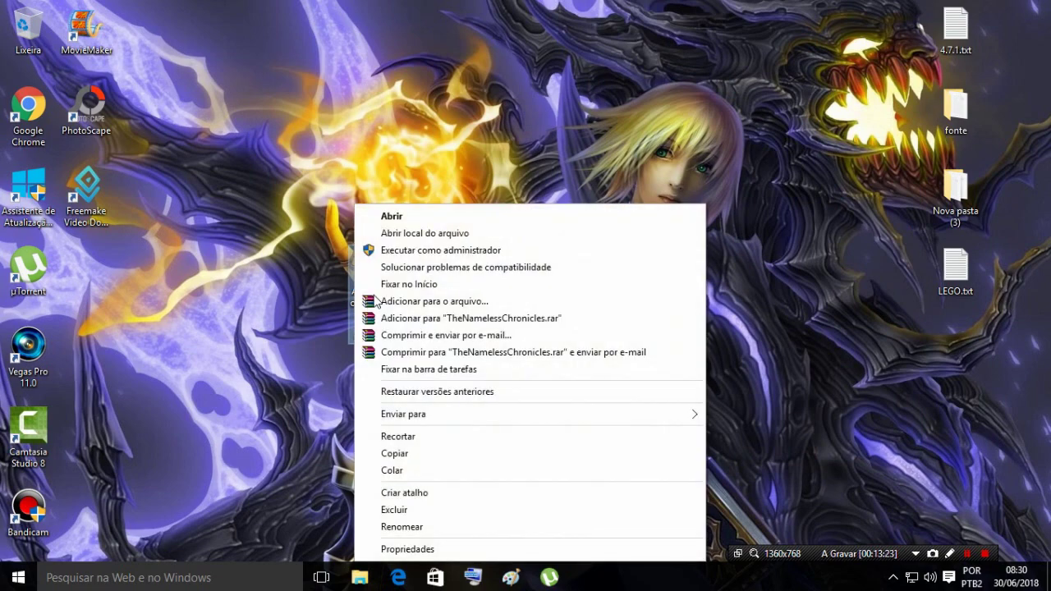
{"action": "left_click", "coordinate": [428, 233]}
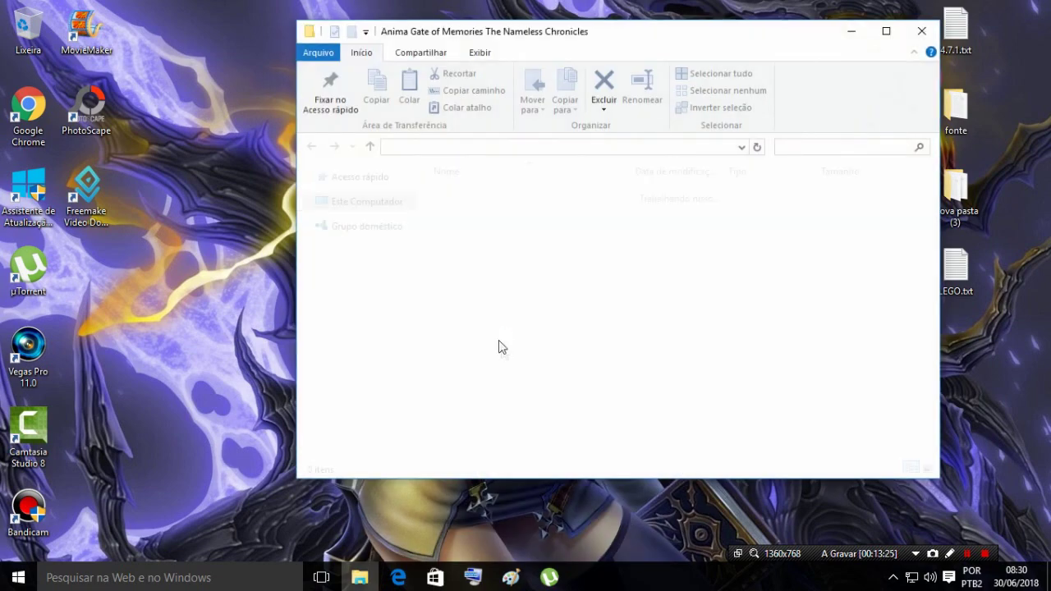
{"action": "right_click", "coordinate": [507, 356]}
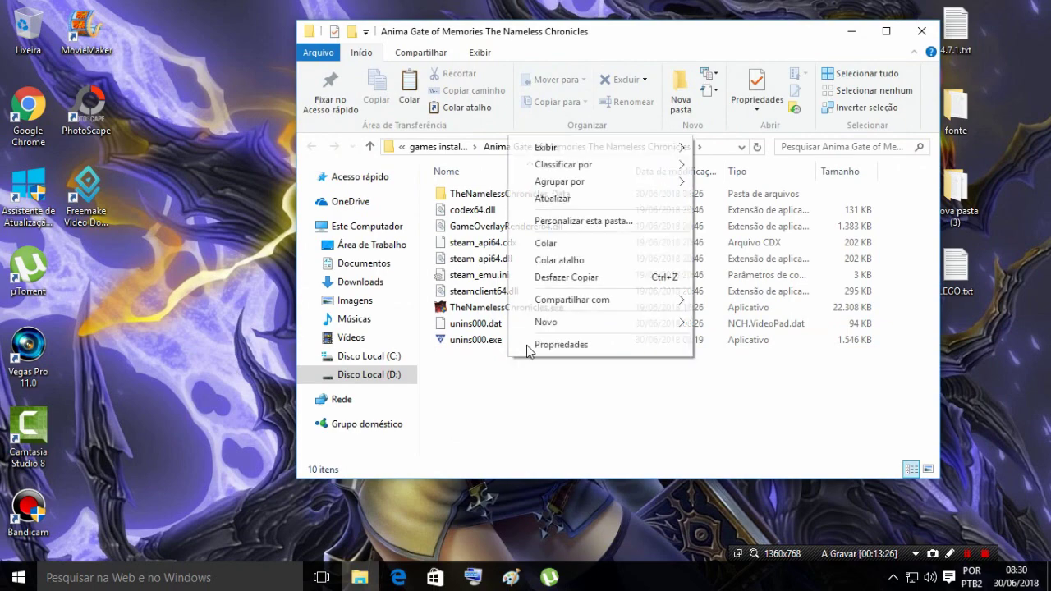
{"action": "left_click", "coordinate": [553, 244]}
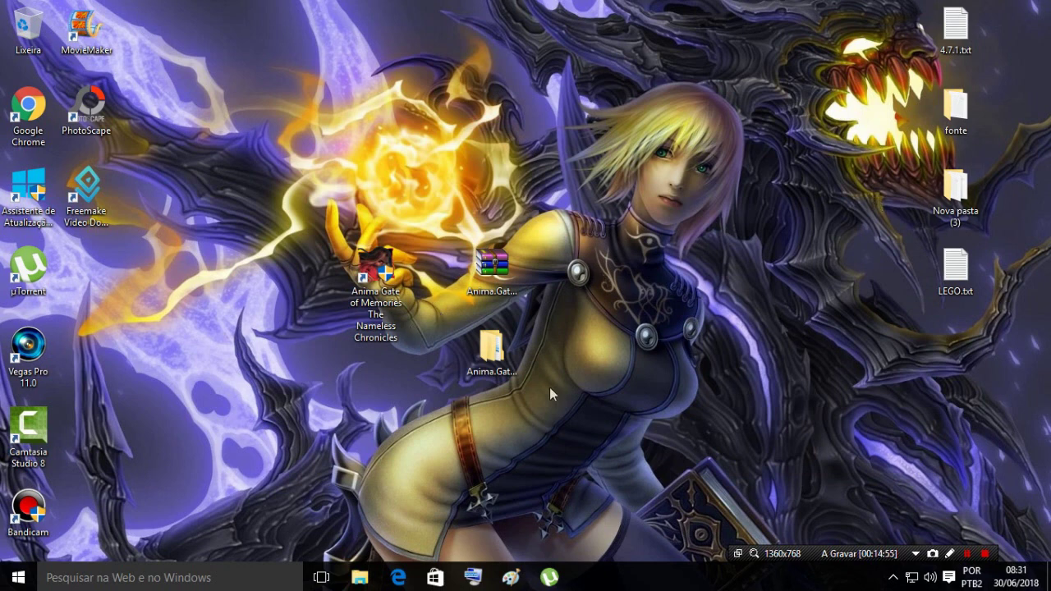
- In the game shortcut's compatibility properties, enable running the program as administrator and apply the setting
{"action": "right_click", "coordinate": [375, 306]}
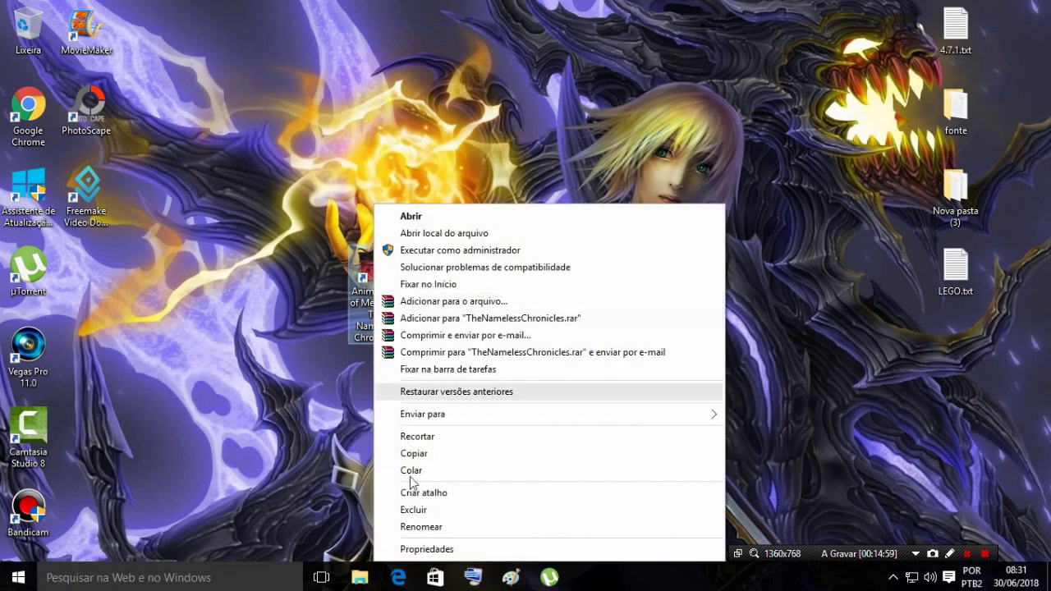
{"action": "left_click", "coordinate": [414, 549]}
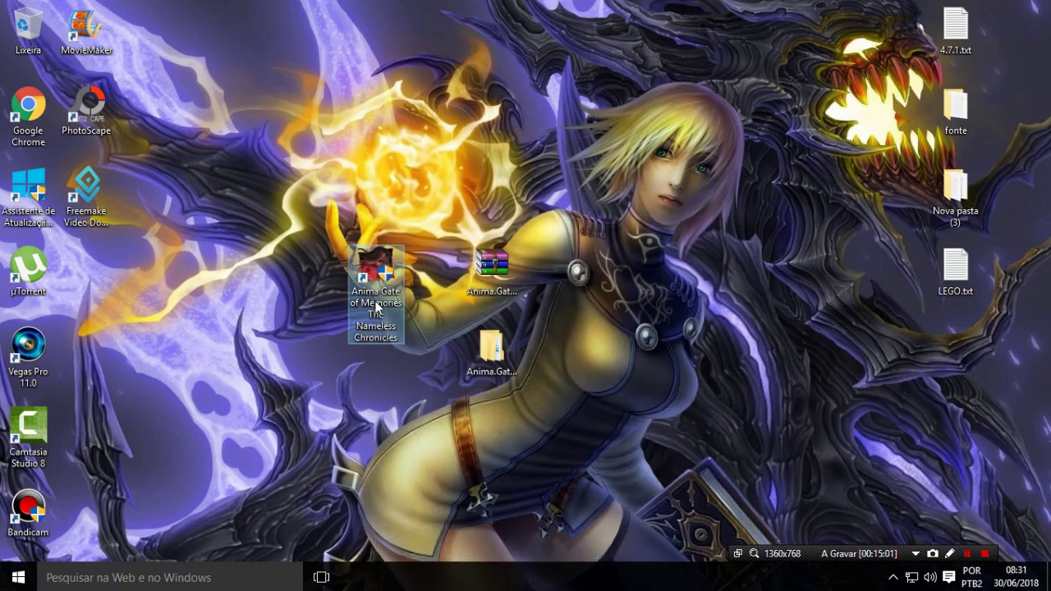
{"action": "left_click", "coordinate": [614, 199]}
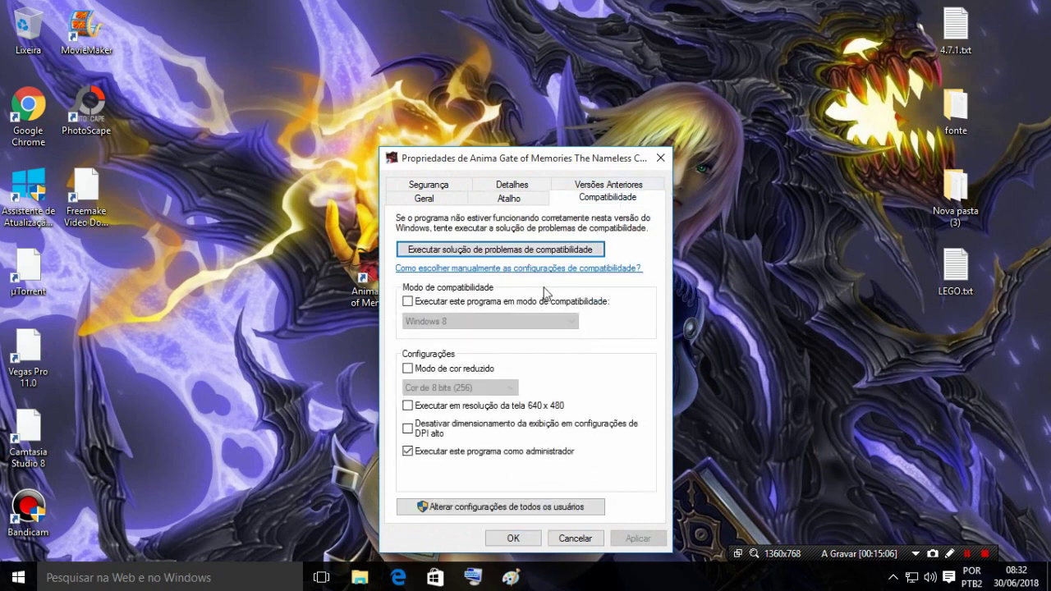
{"action": "left_click", "coordinate": [442, 452]}
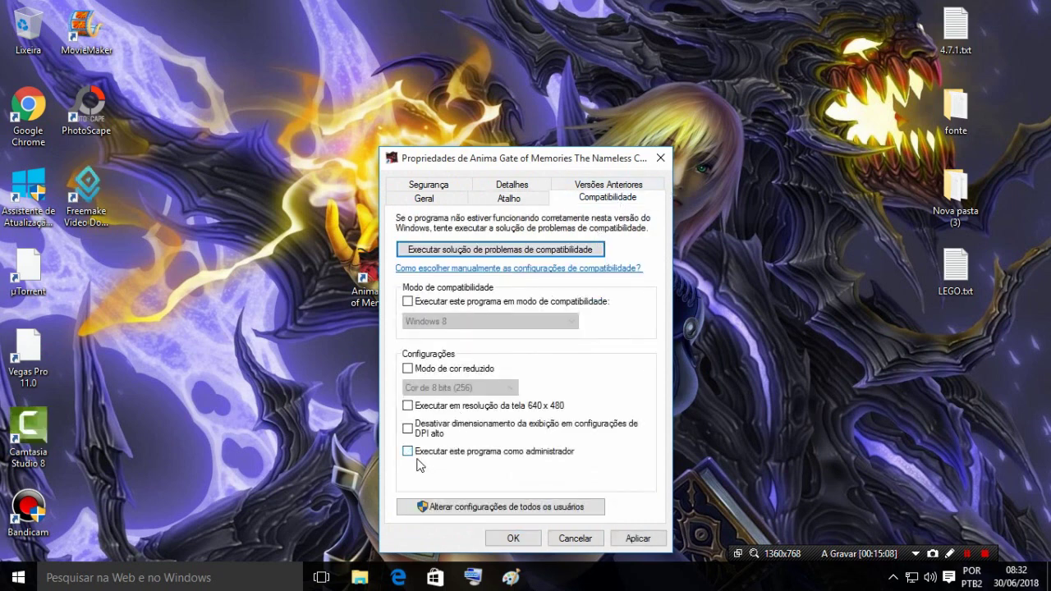
{"action": "left_click", "coordinate": [408, 451]}
{"action": "left_click", "coordinate": [635, 538]}
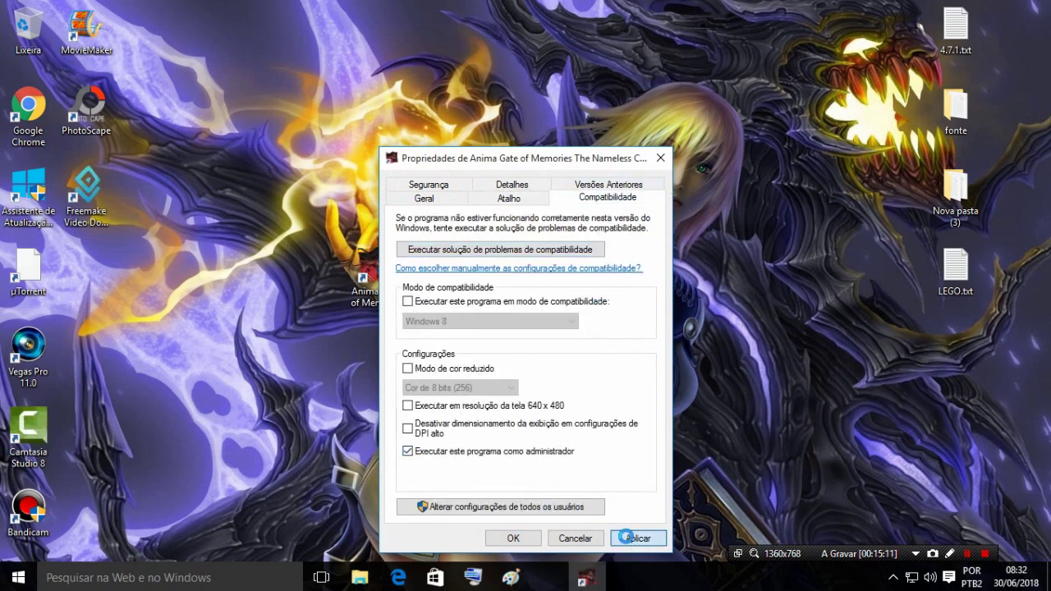
{"action": "left_click", "coordinate": [531, 542]}
{"action": "double_click", "coordinate": [376, 279]}
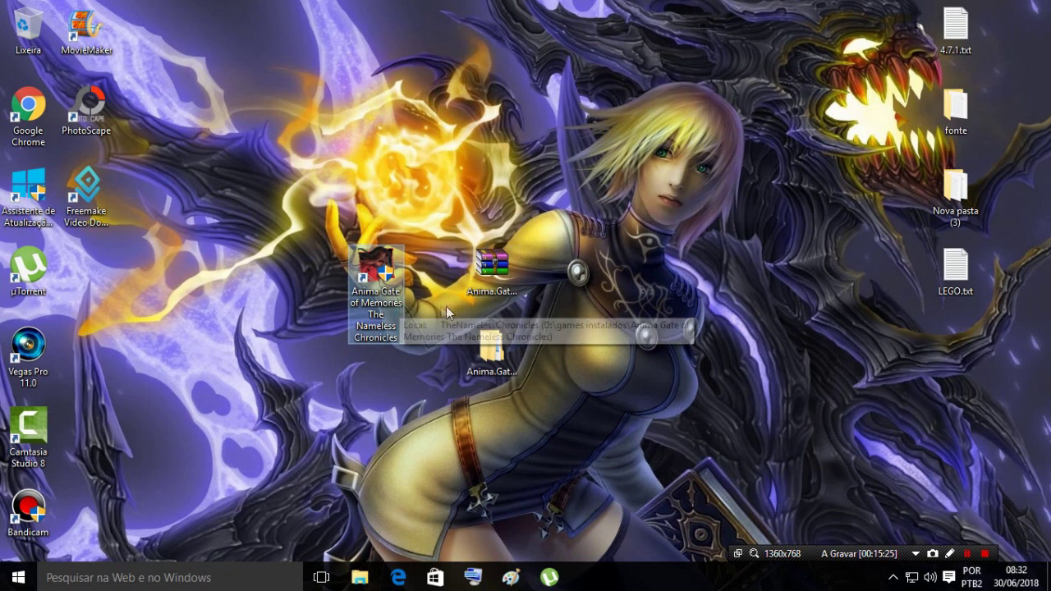
{"action": "left_click", "coordinate": [474, 297]}
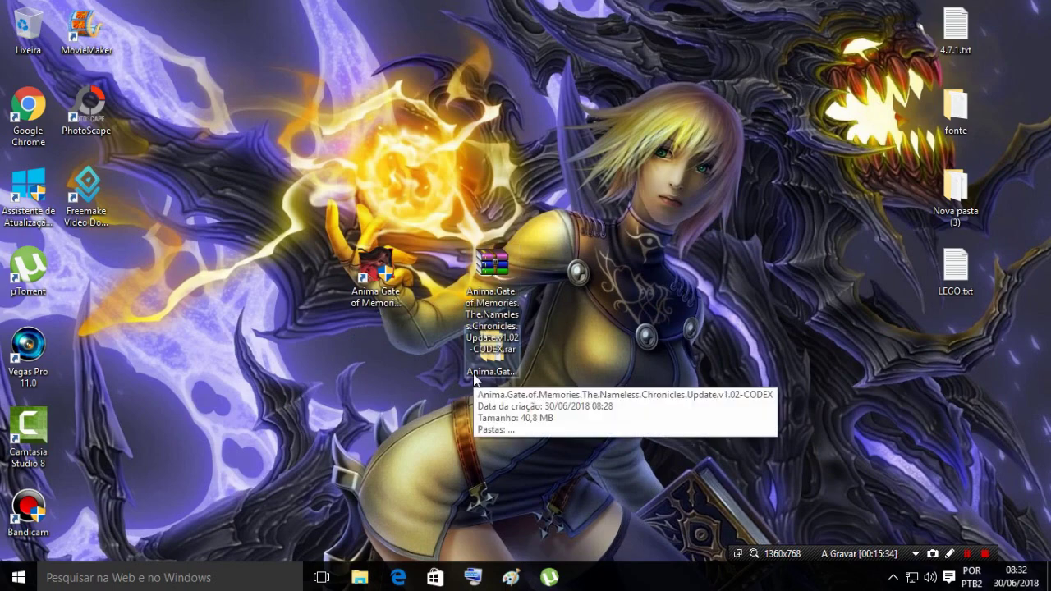